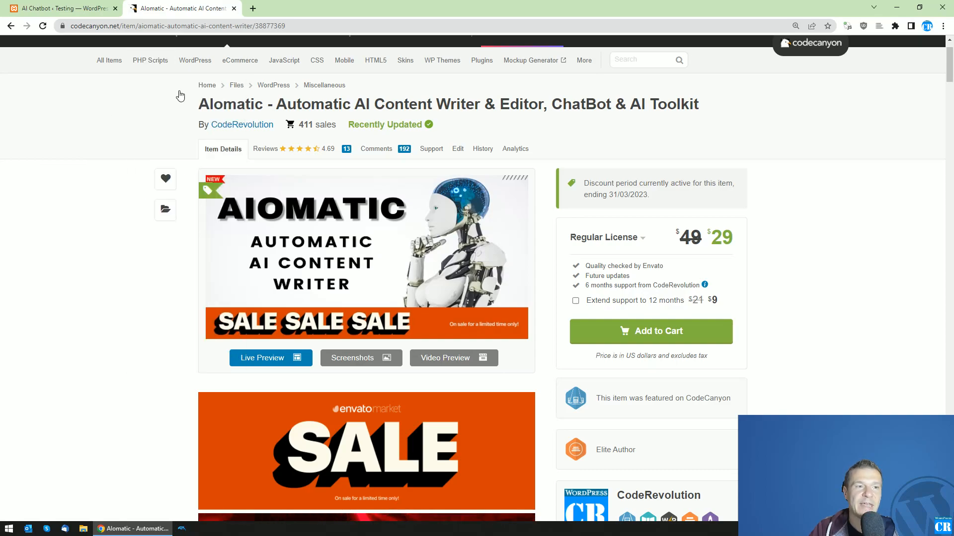
- Find the version 1.2.7 entry in the plugin's changelog and review its chatbot rework, text copying and form styling features
left_click_drag(949, 65, 932, 388)
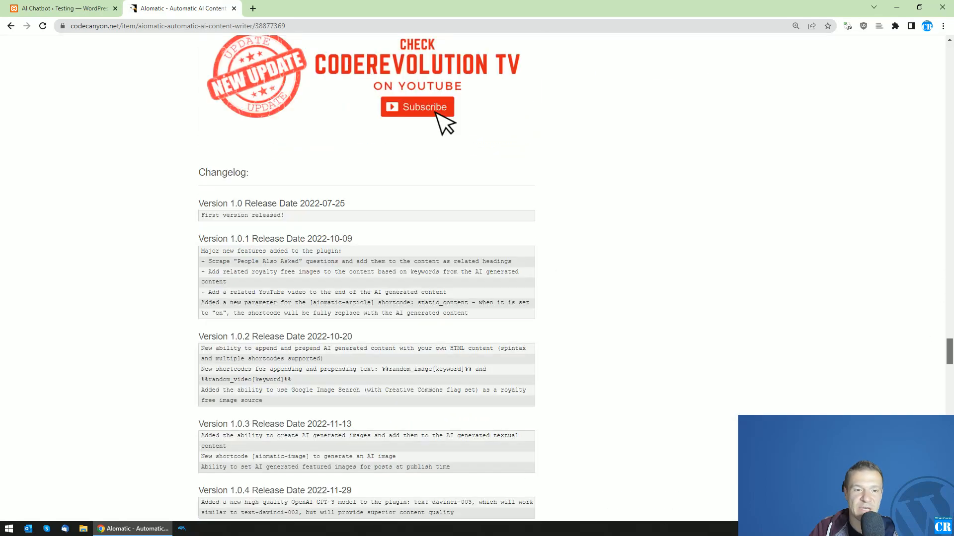
scroll(349, 248, "down", 20)
scroll(348, 248, "up", 3)
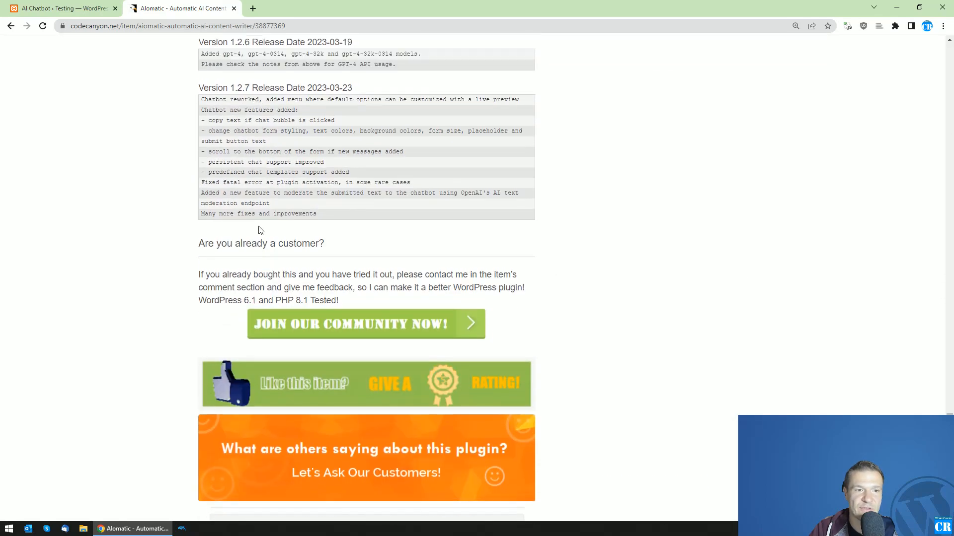
left_click_drag(208, 217, 249, 206)
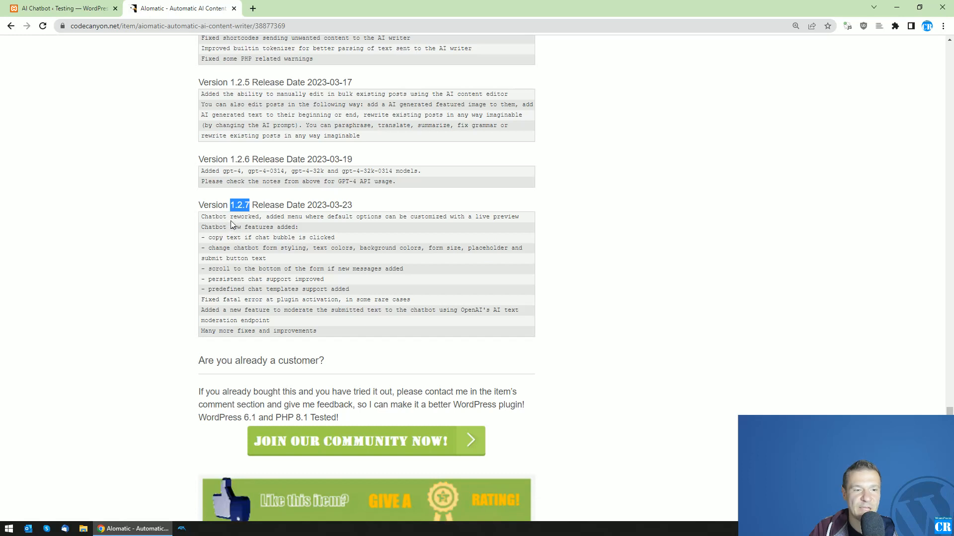
left_click_drag(229, 227, 271, 220)
left_click_drag(208, 237, 333, 238)
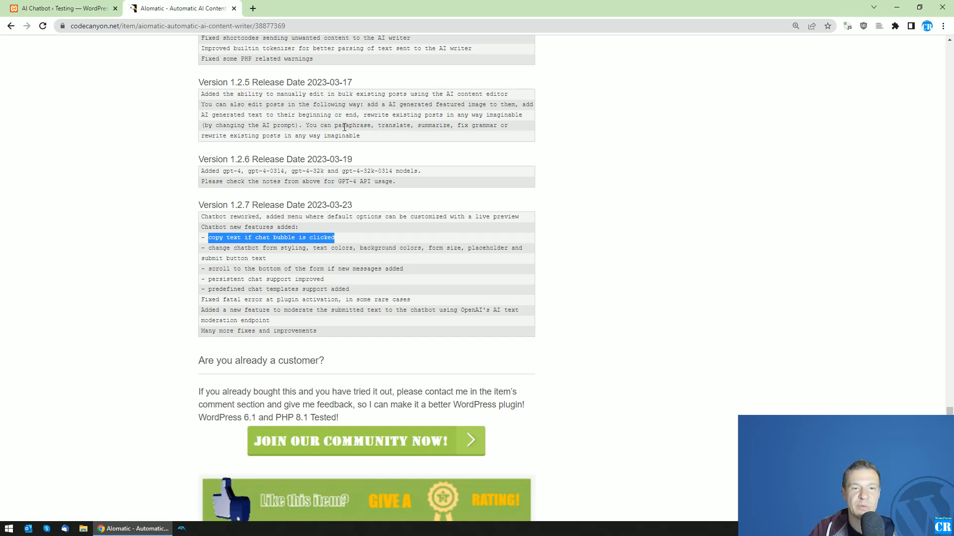
left_click(588, 168)
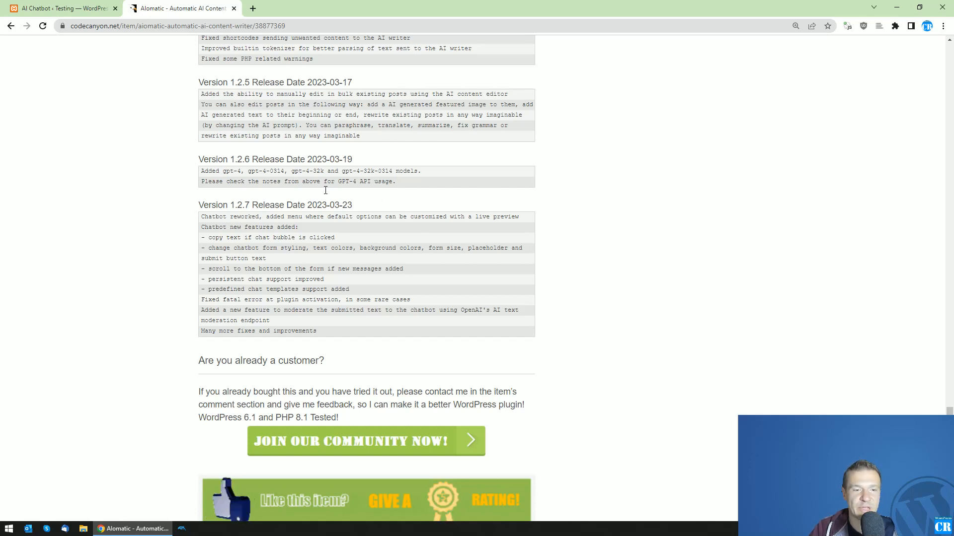
double_click(244, 248)
left_click(278, 249)
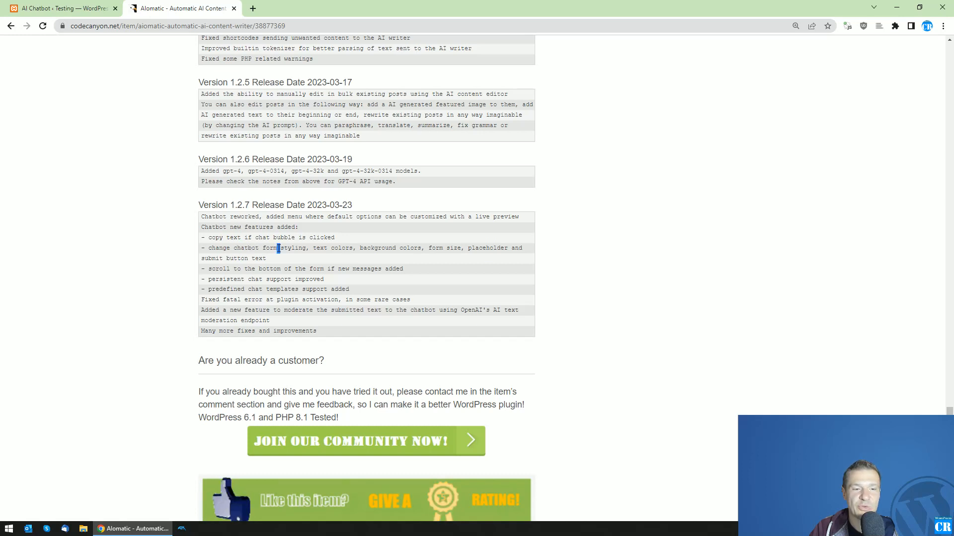
double_click(293, 248)
double_click(343, 248)
left_click(449, 248)
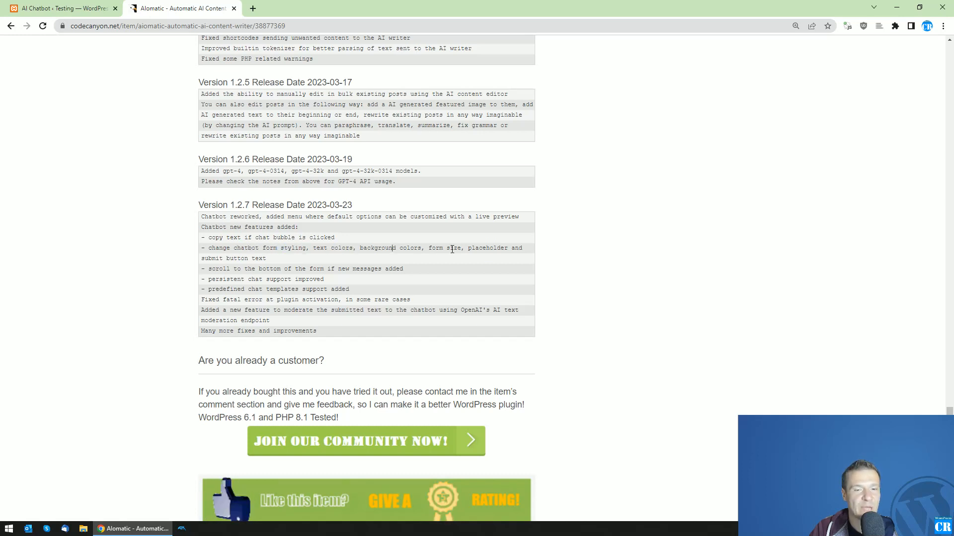
double_click(453, 248)
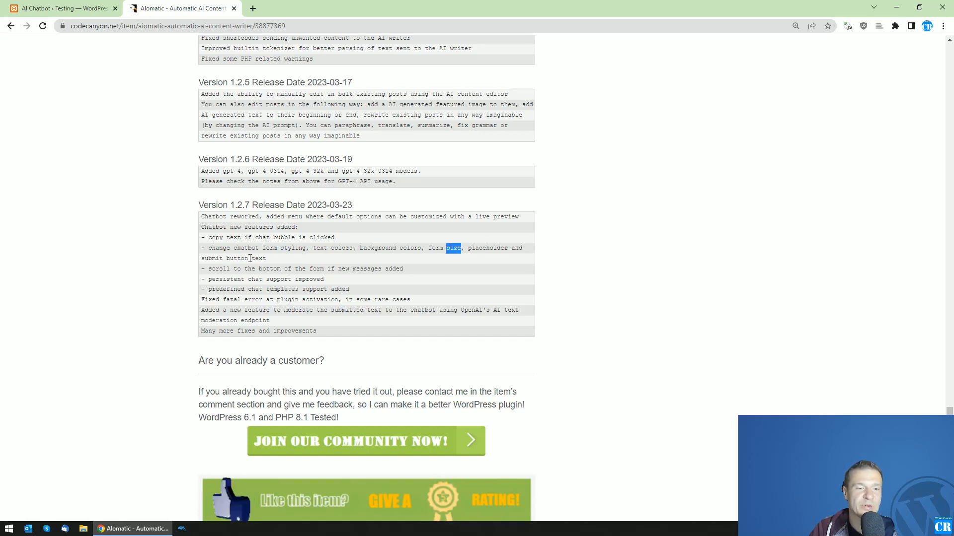
- Review the remaining version 1.2.7 notes on message scrolling, persistent chat, chat templates, the activation fix and text moderation
left_click_drag(223, 269, 299, 269)
left_click(322, 268)
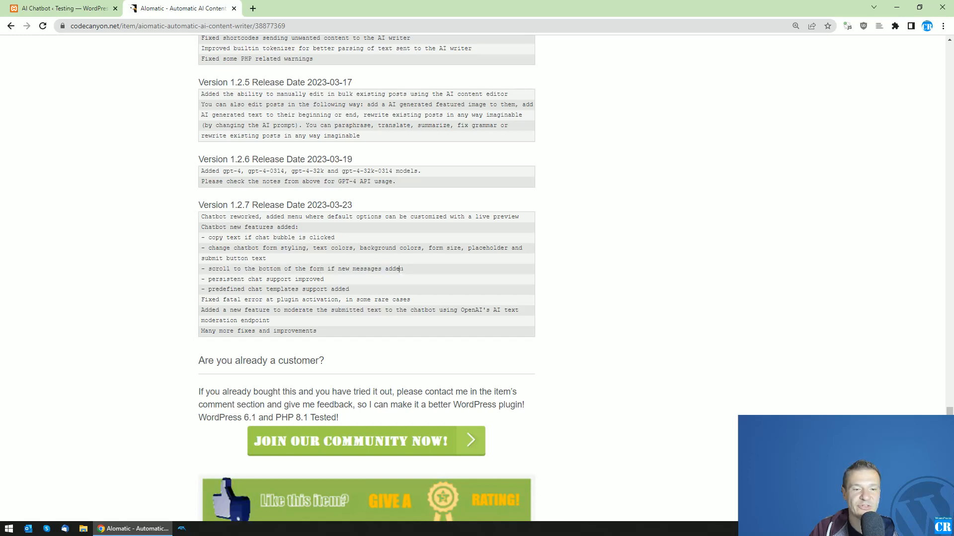
double_click(393, 268)
left_click_drag(219, 280, 321, 280)
left_click_drag(222, 289, 256, 289)
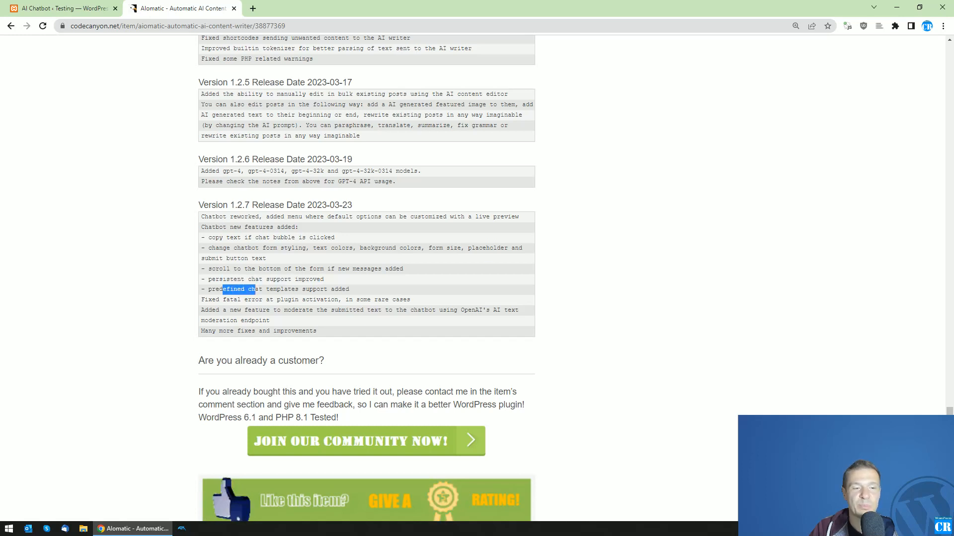
left_click(279, 290)
double_click(312, 289)
double_click(339, 289)
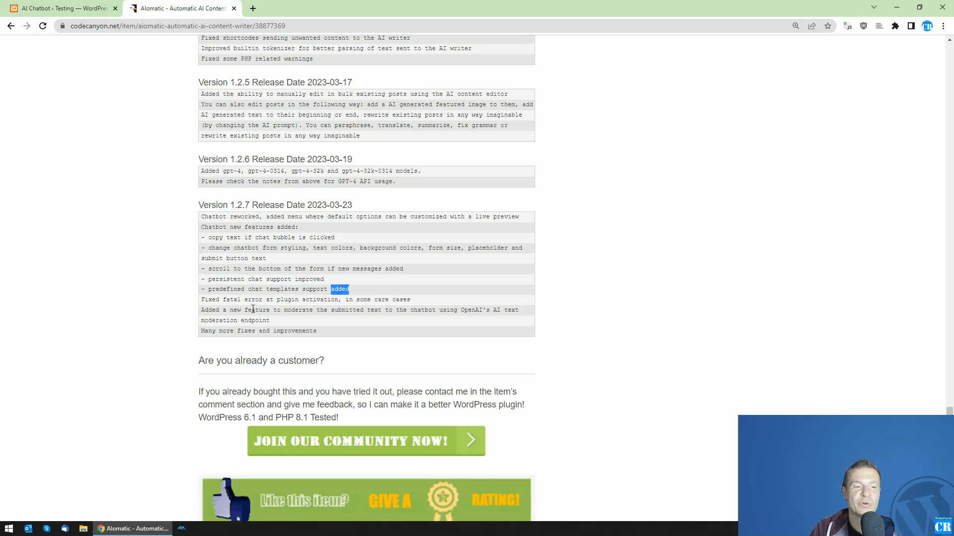
left_click_drag(219, 300, 324, 300)
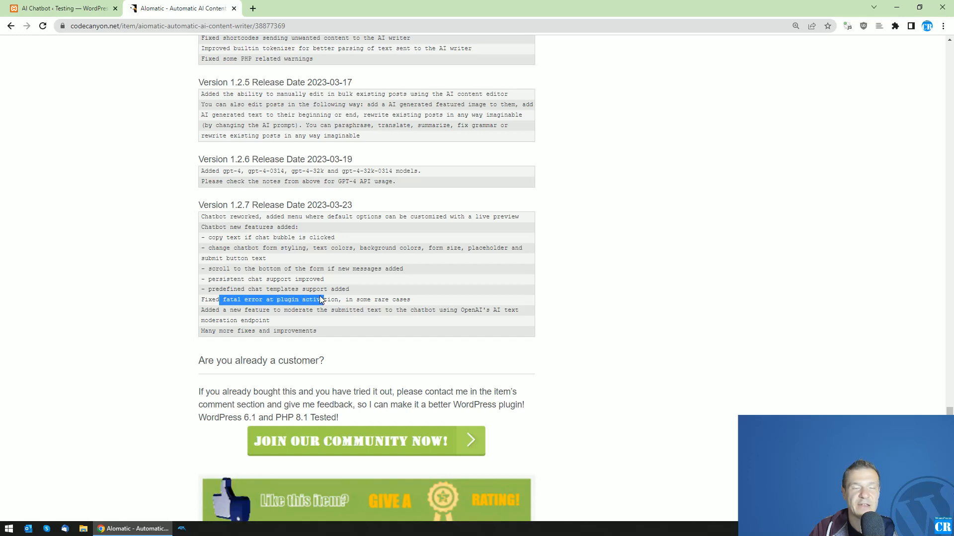
left_click(286, 300)
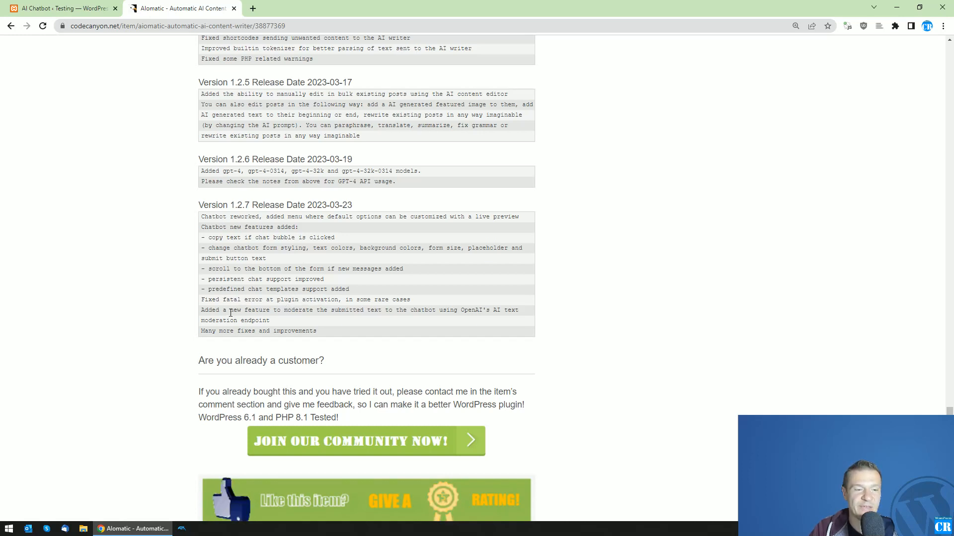
double_click(287, 310)
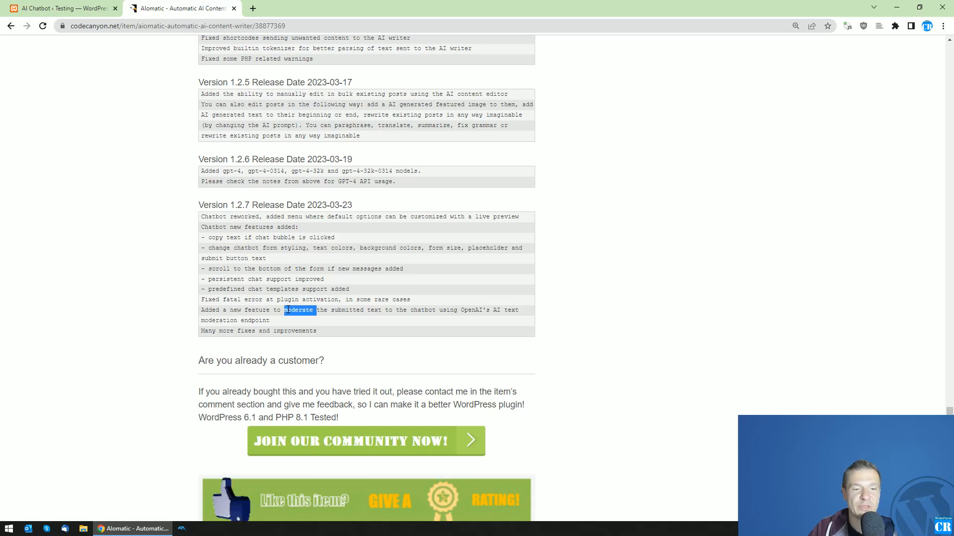
double_click(221, 320)
left_click_drag(270, 320, 230, 311)
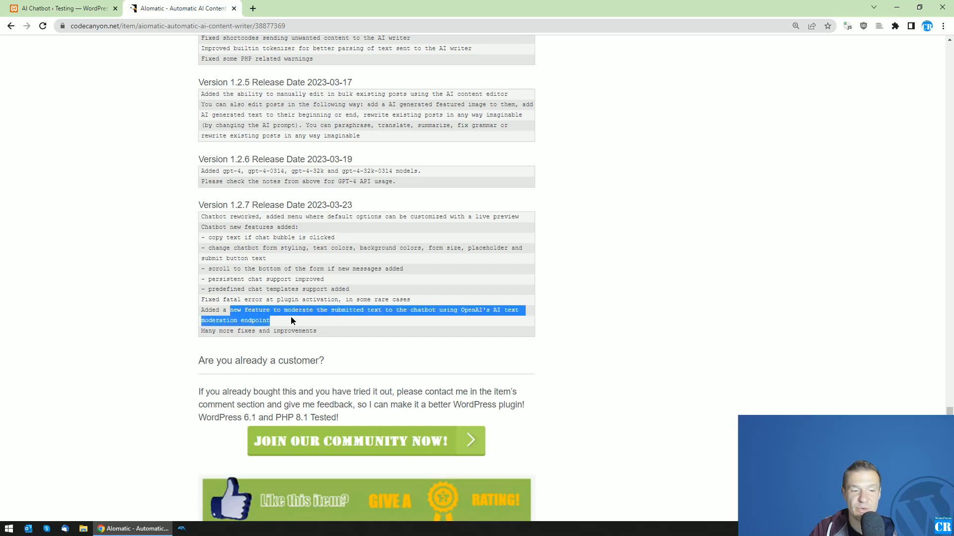
left_click(222, 330)
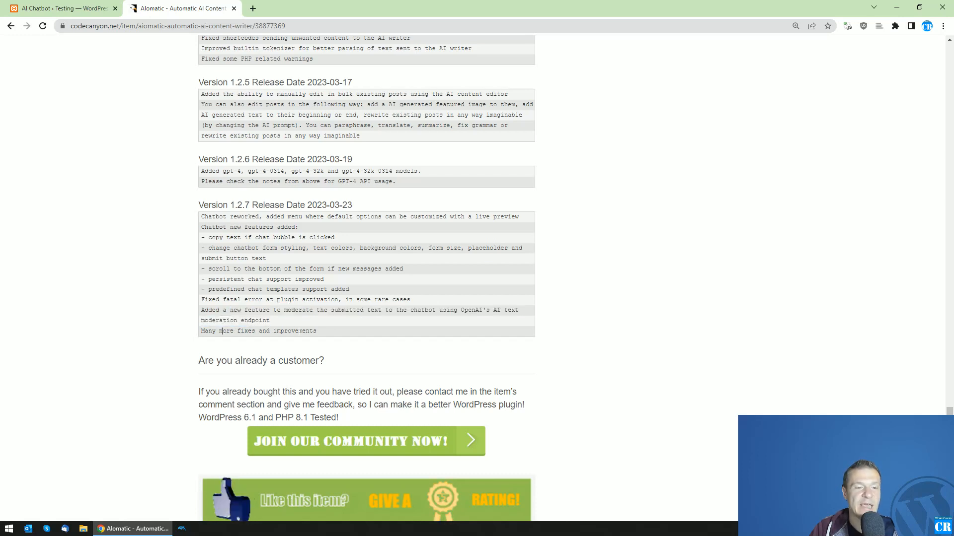
- Switch to the WordPress AI Chatbot page, open the Chatbot Customizations options and look over the chatbot preview
left_click(64, 9)
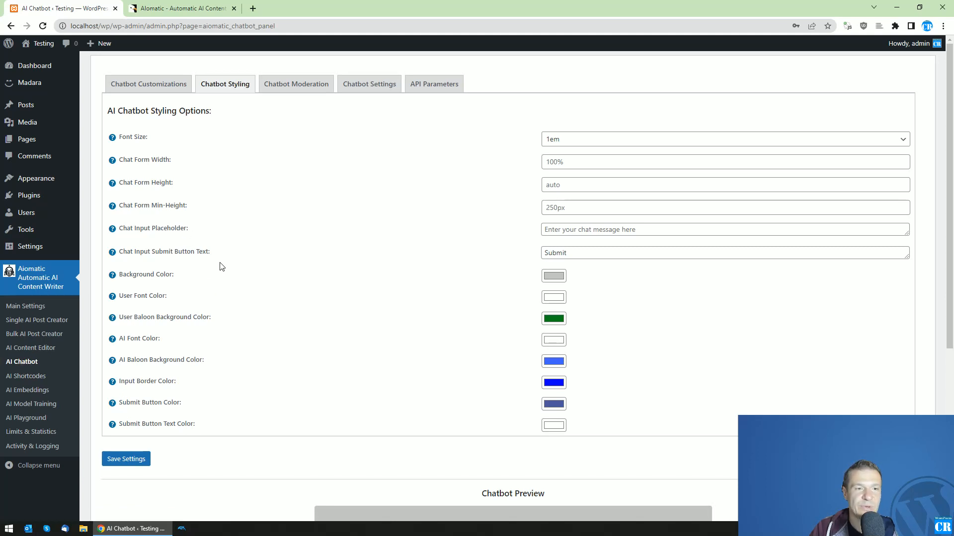
scroll(262, 317, "down", 5)
scroll(298, 293, "up", 5)
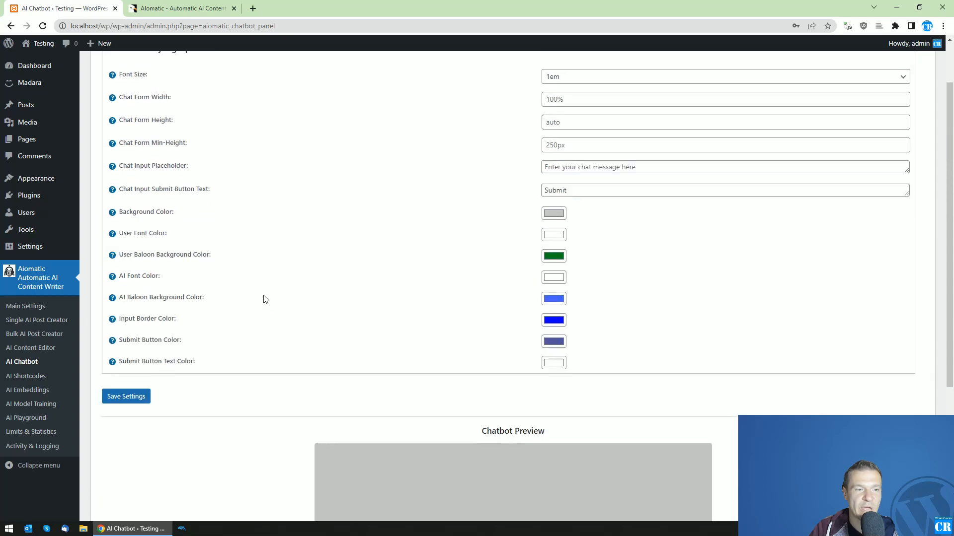
left_click(142, 83)
scroll(239, 181, "down", 2)
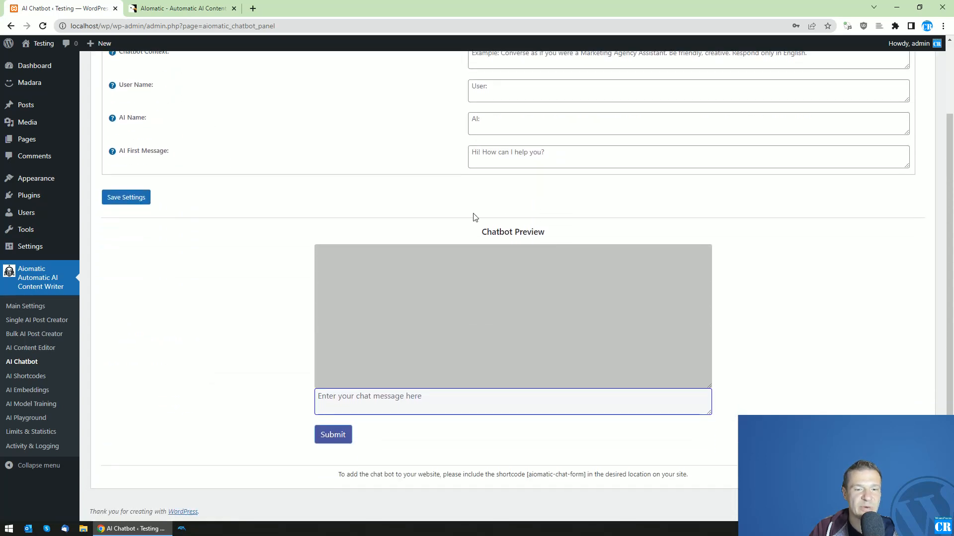
scroll(389, 296, "up", 2)
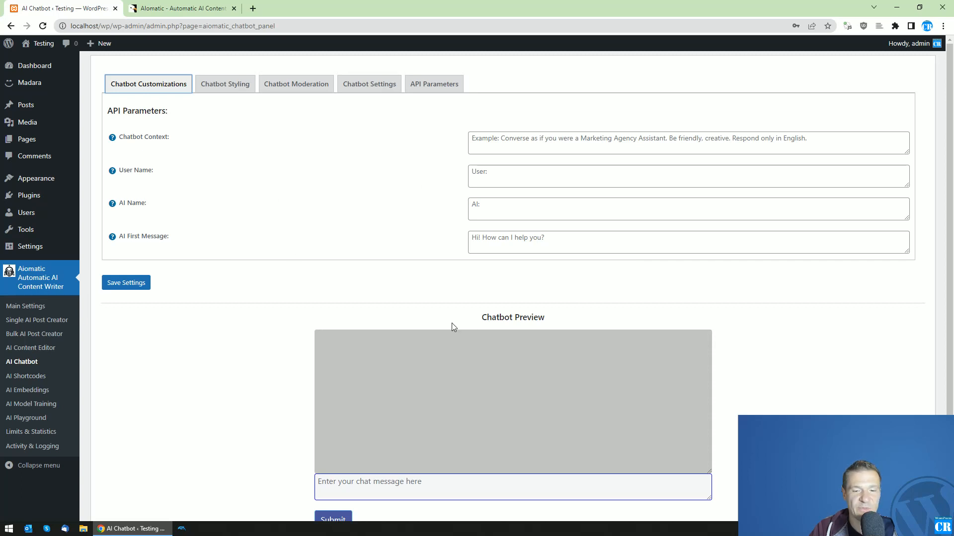
scroll(451, 323, "down", 2)
scroll(433, 360, "up", 2)
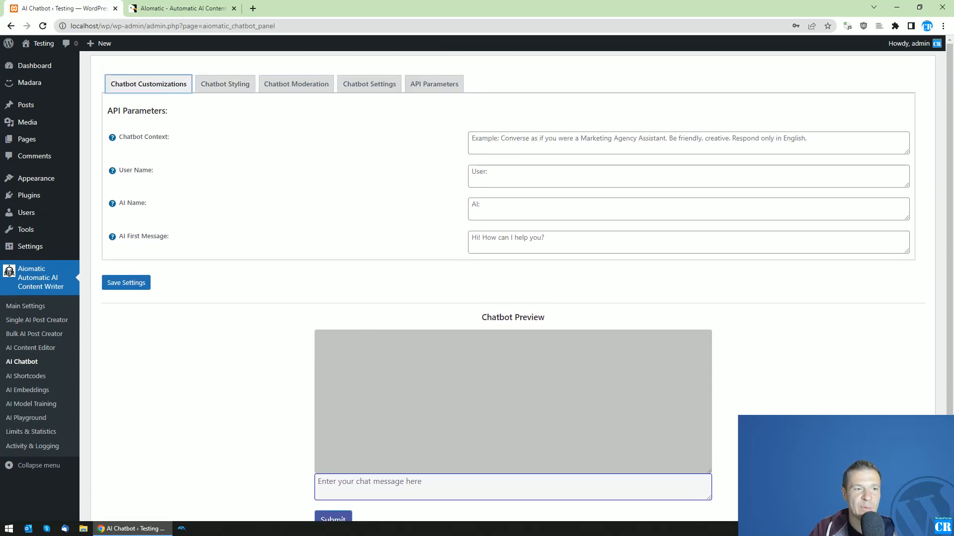
- Examine the chatbot context, user name and AI name customization fields
left_click_drag(123, 138, 166, 139)
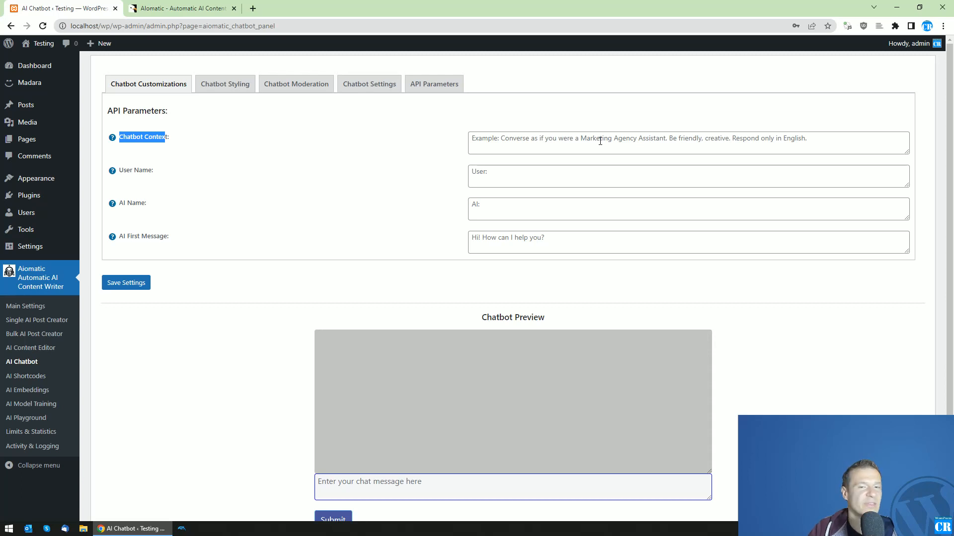
double_click(144, 170)
left_click(478, 169)
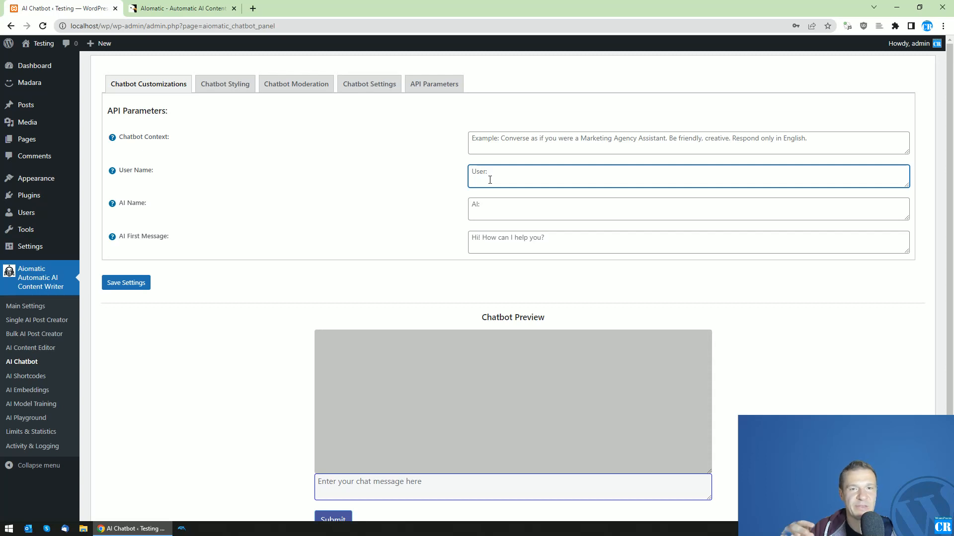
left_click(485, 204)
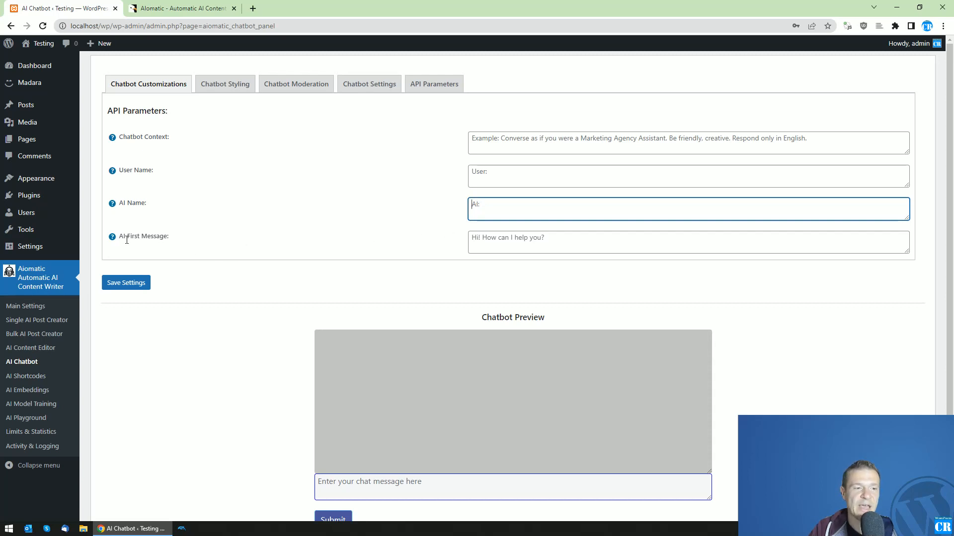
- Set the AI First Message to "Hi! How can I help you?"
left_click_drag(124, 237, 467, 242)
left_click(468, 242)
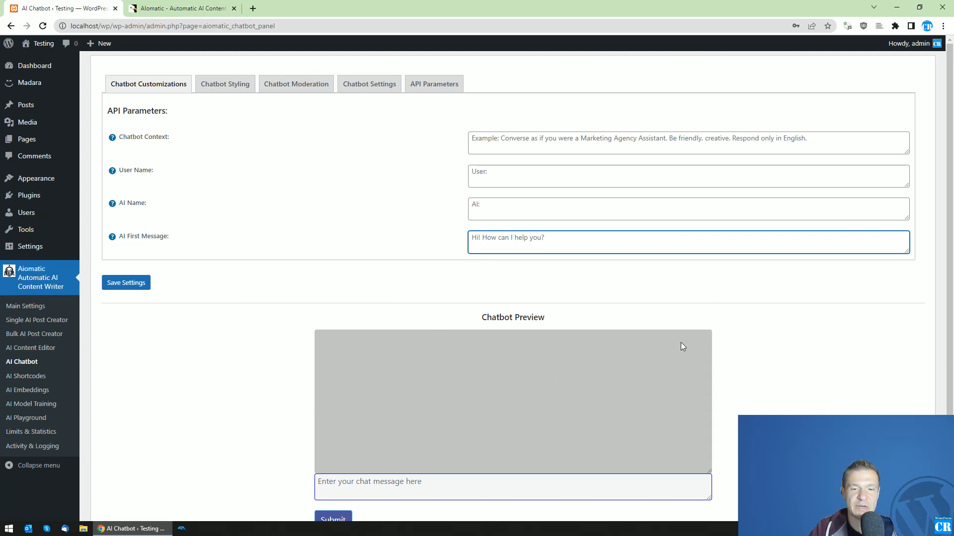
type("Hi")
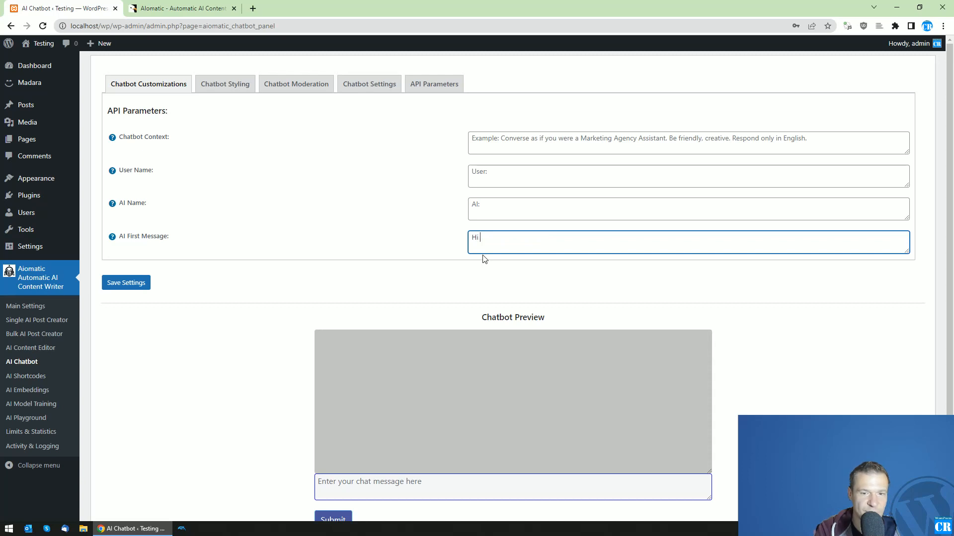
type("! How")
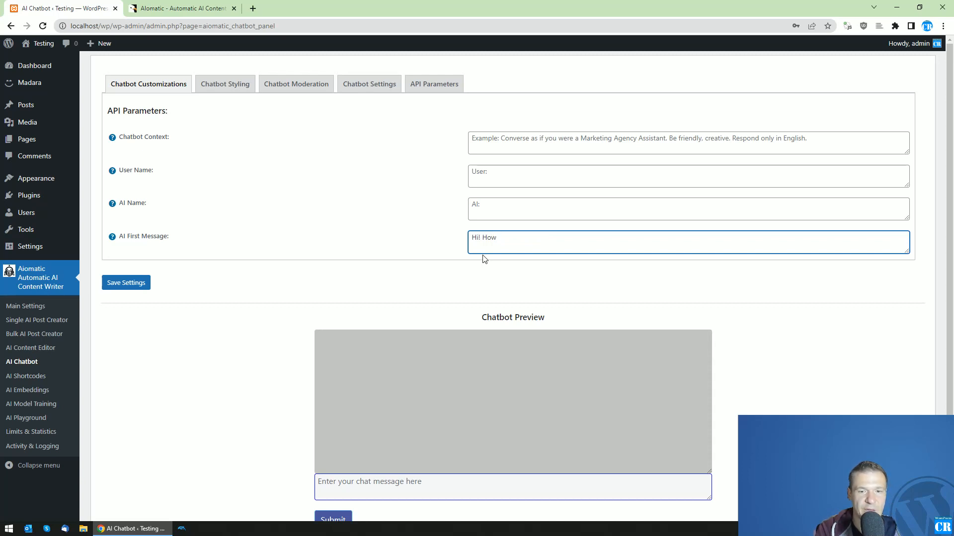
type(" can I help ")
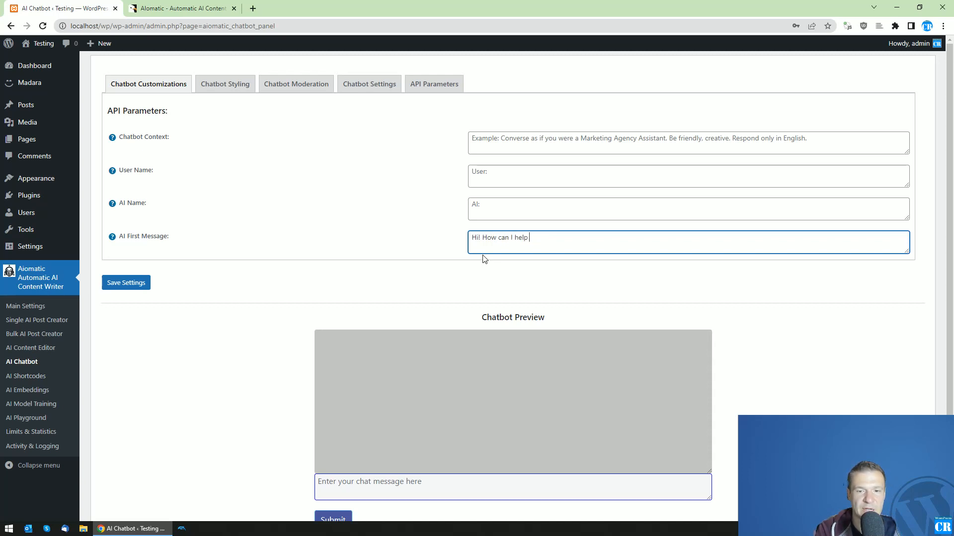
type("you?")
- Set the AI Name to "AI:" and the User Name to "User:"
left_click(495, 202)
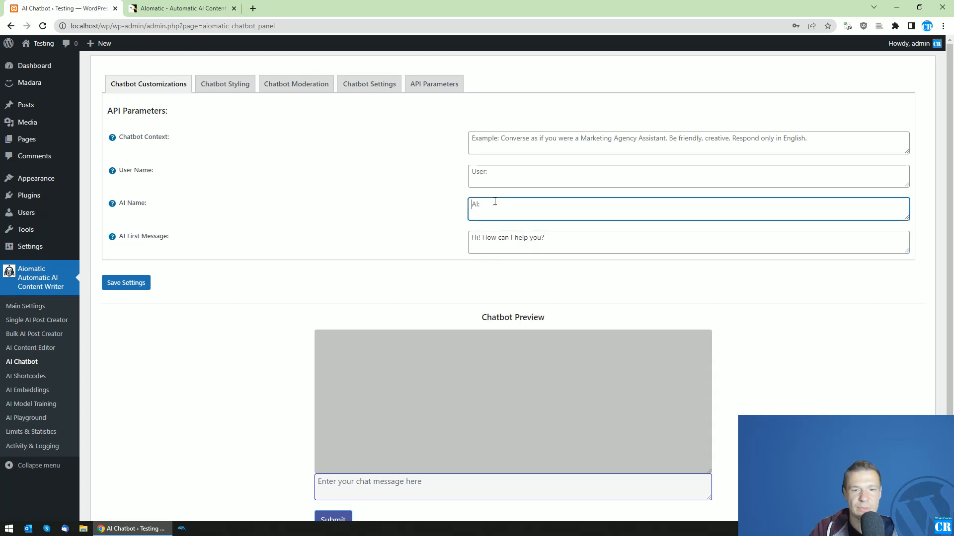
type("AI:")
left_click(497, 182)
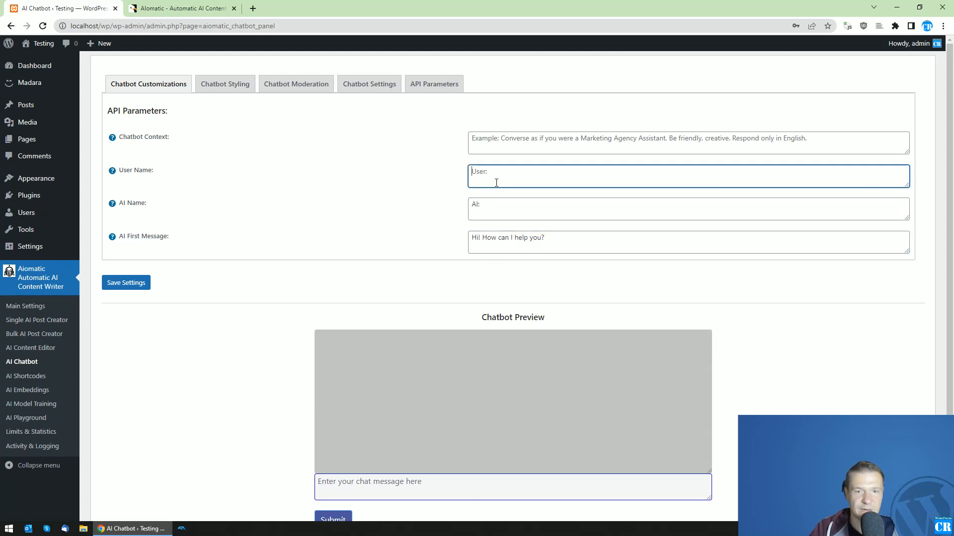
type("Us")
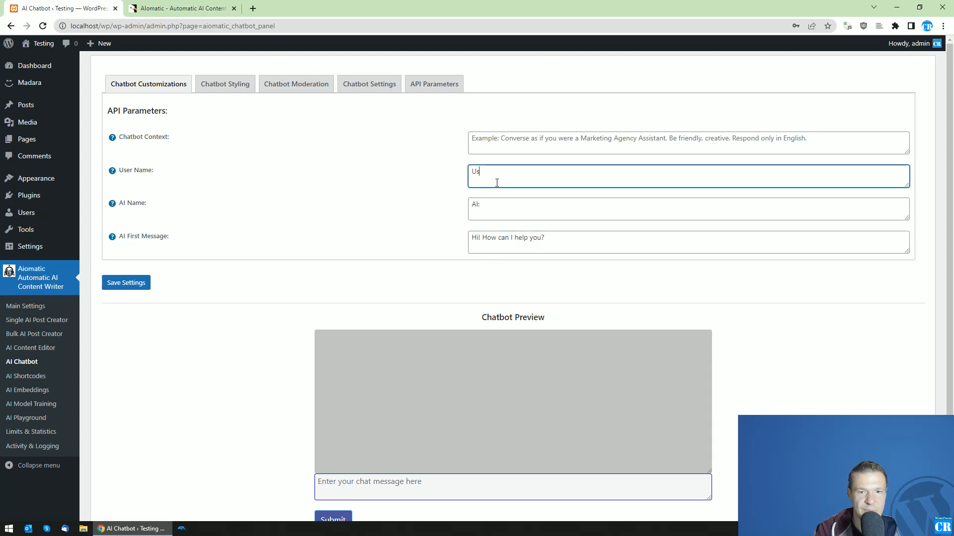
type("ers:")
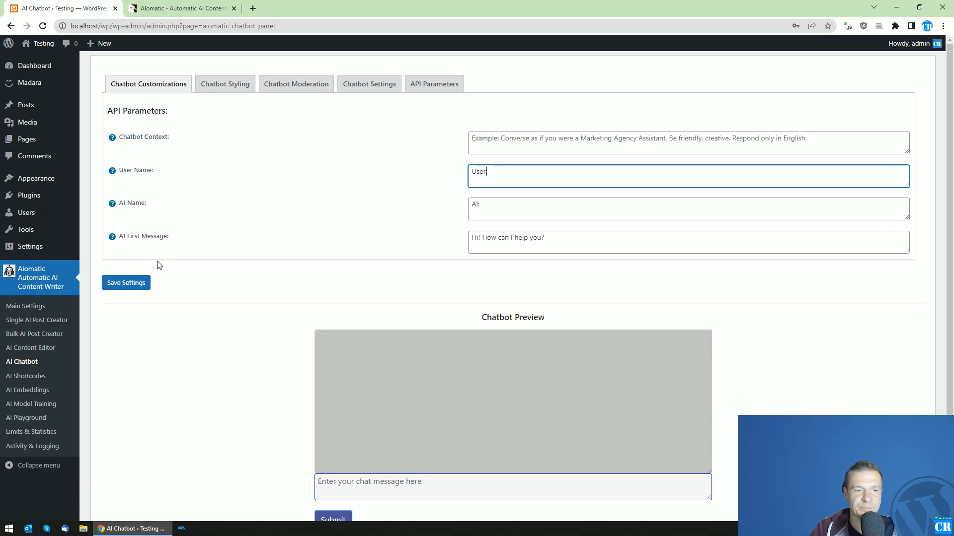
- Save the chatbot settings and check the first message and chat input in the chatbot preview
left_click(130, 285)
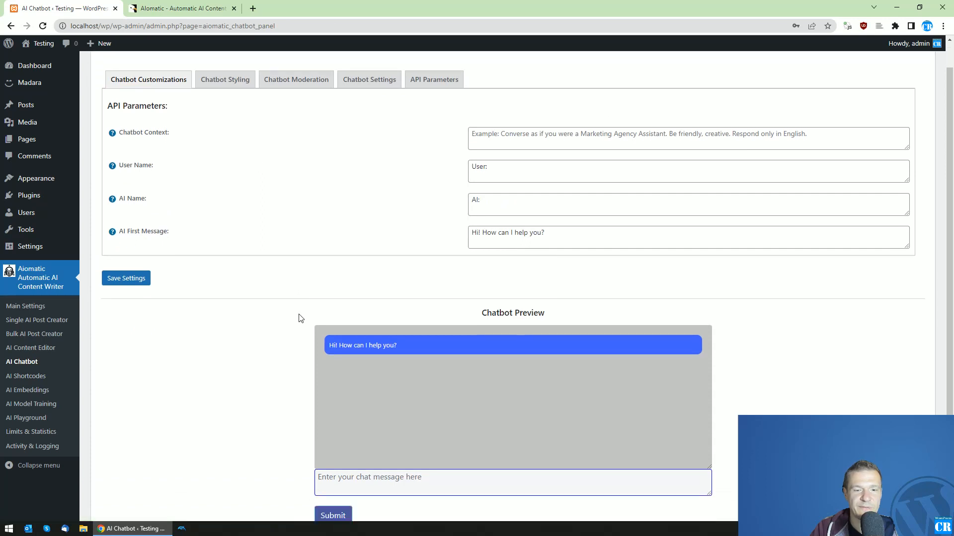
scroll(336, 278, "down", 2)
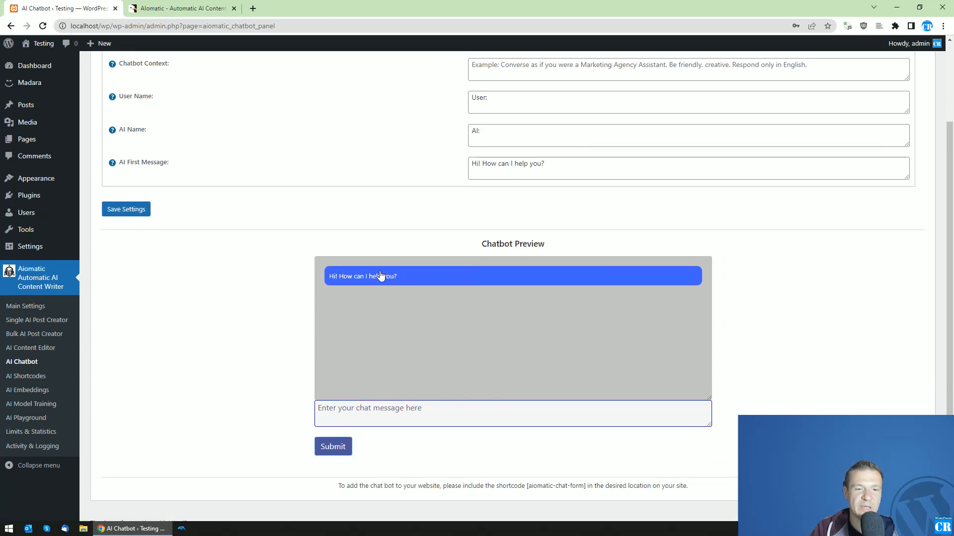
left_click(323, 408)
scroll(293, 378, "up", 2)
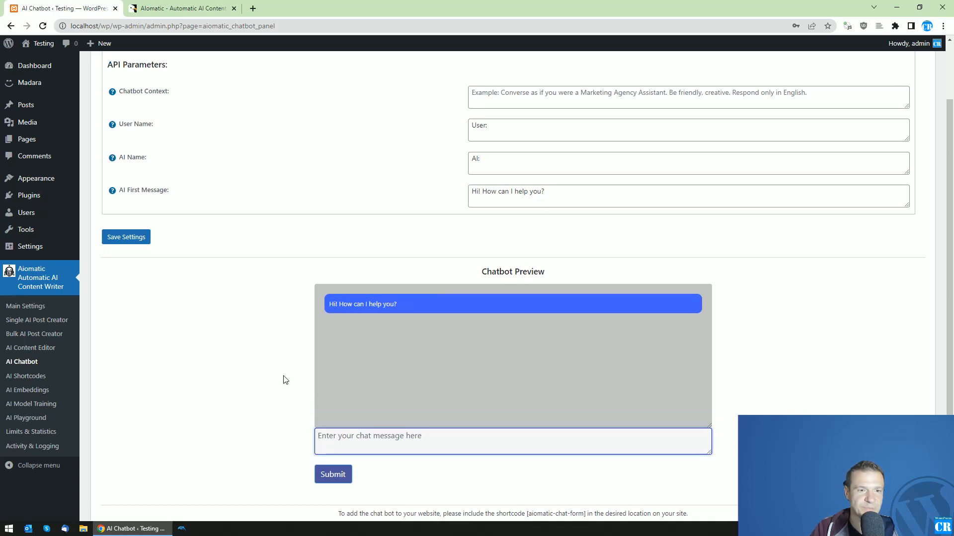
- Open the chatbot styling options and look over the available size, text and color settings
left_click(221, 117)
scroll(347, 252, "down", 2)
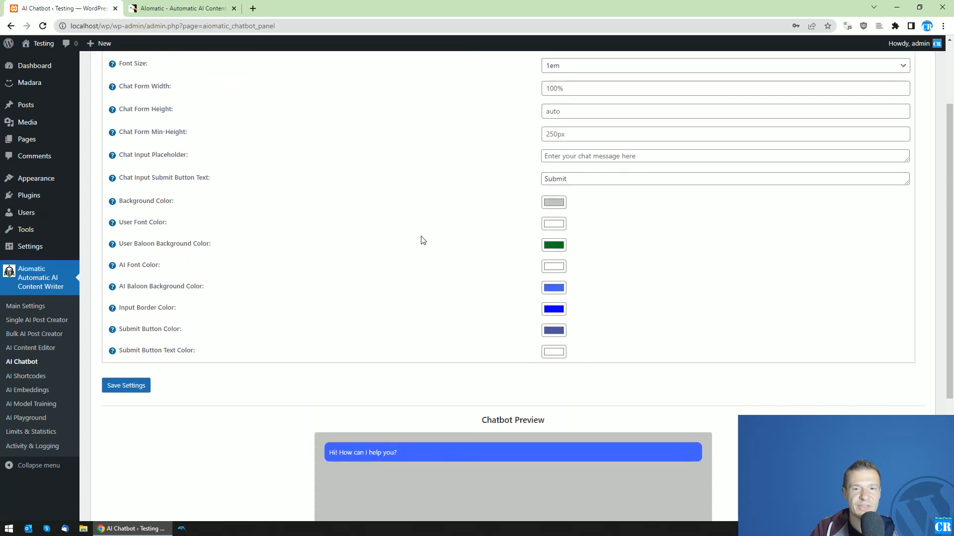
scroll(433, 258, "down", 2)
scroll(440, 271, "up", 3)
- Try chatbot font sizes of 12px, 21px and 14px and compare them in the chatbot preview
left_click(562, 116)
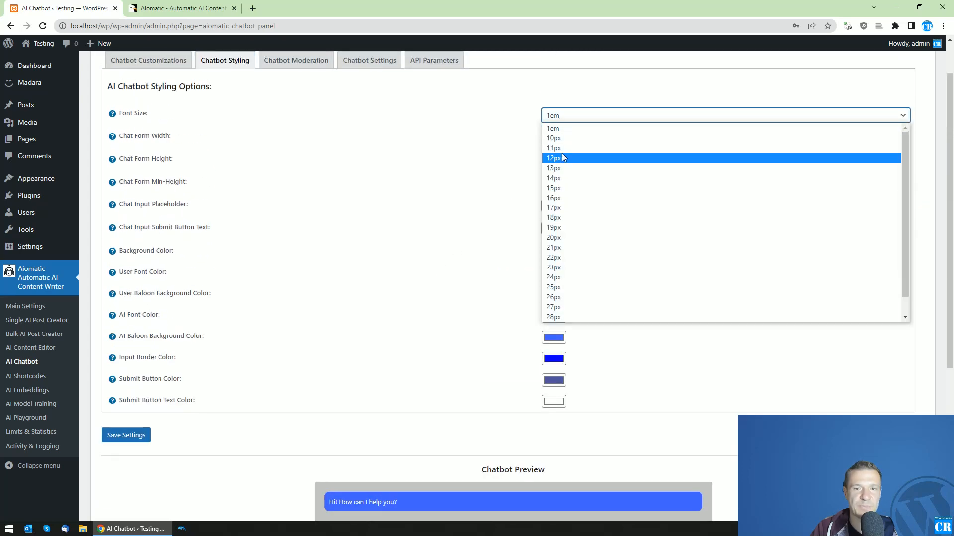
left_click(557, 155)
scroll(469, 238, "down", 3)
scroll(527, 134, "up", 2)
left_click(559, 69)
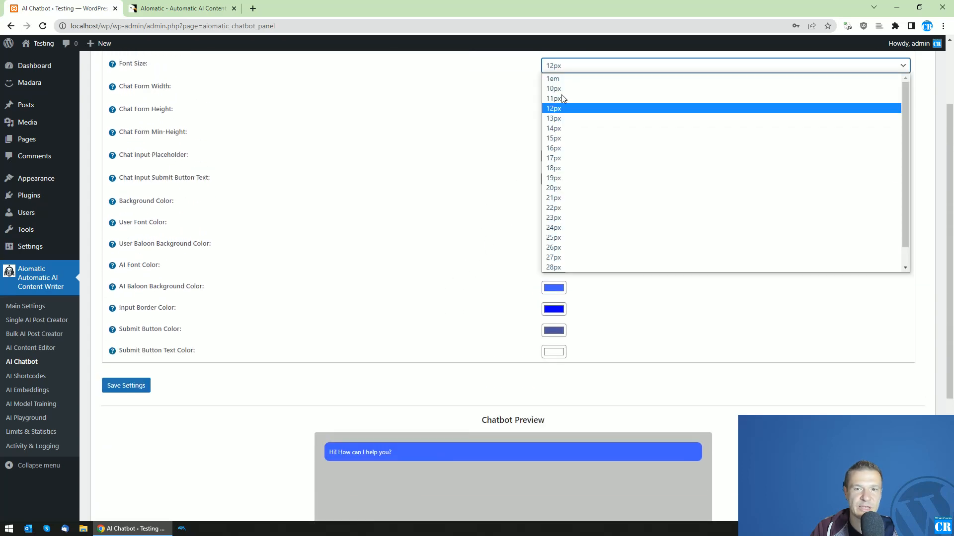
left_click(561, 99)
left_click(561, 70)
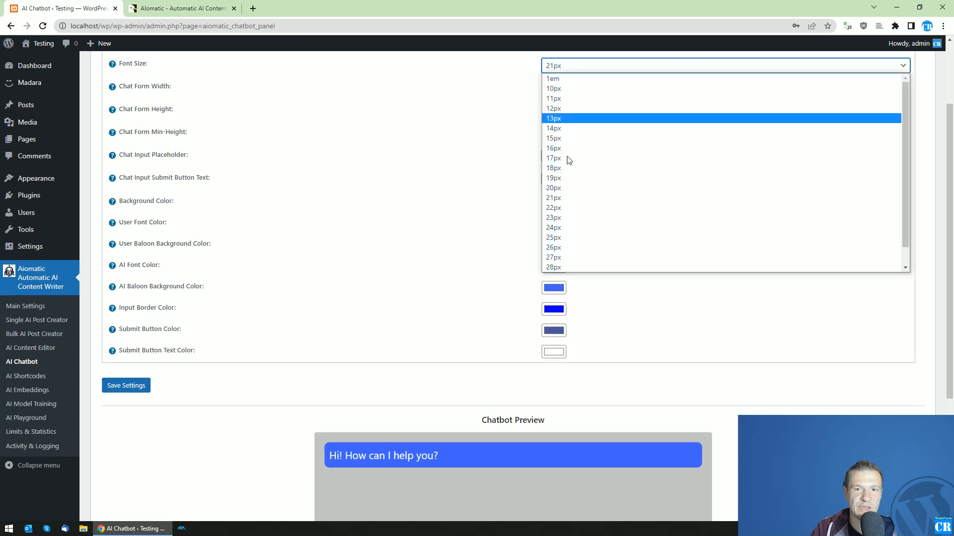
left_click(566, 157)
left_click(563, 68)
left_click(570, 130)
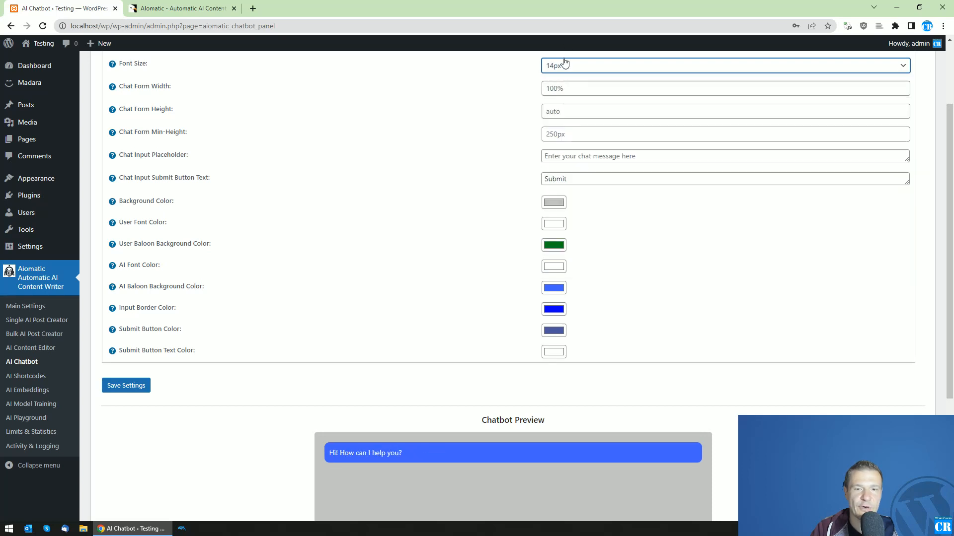
- Try chatbot font sizes of 10px and 28px, and return the font size to 1em
left_click(564, 66)
left_click(565, 89)
left_click(563, 71)
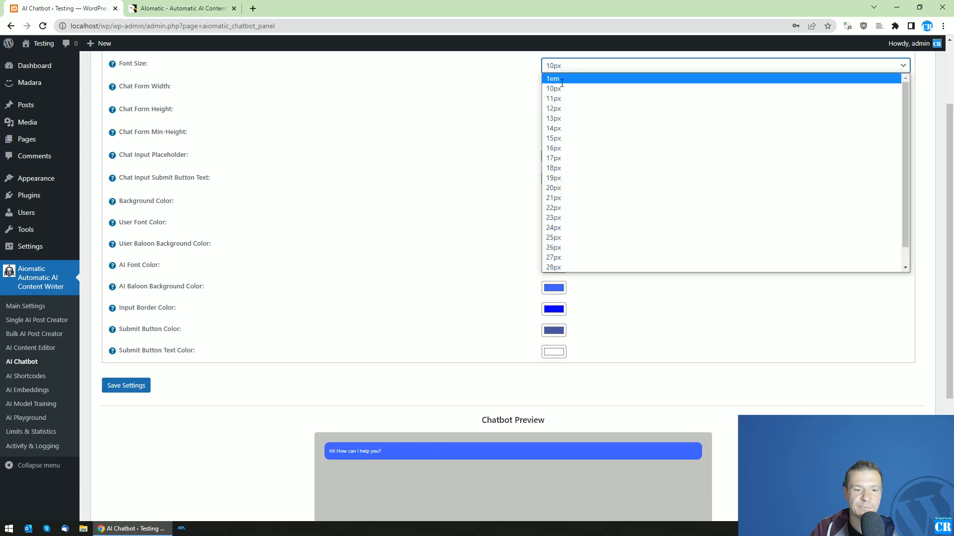
left_click(564, 78)
left_click(565, 67)
left_click(564, 268)
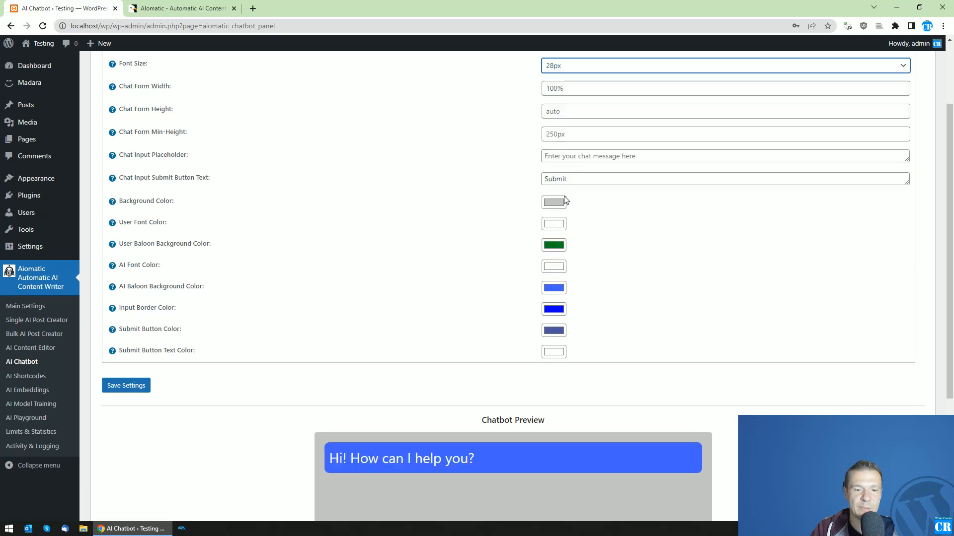
left_click(565, 76)
left_click(565, 79)
scroll(476, 155, "down", 1)
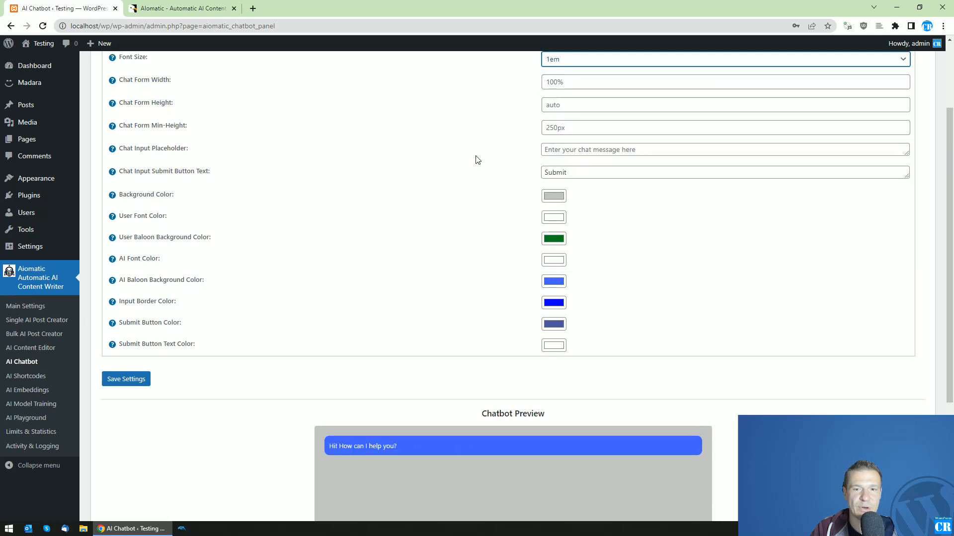
- Set the Chat Input Placeholder to "Write something"
scroll(183, 138, "up", 2)
left_click_drag(131, 137, 163, 205)
left_click(154, 161)
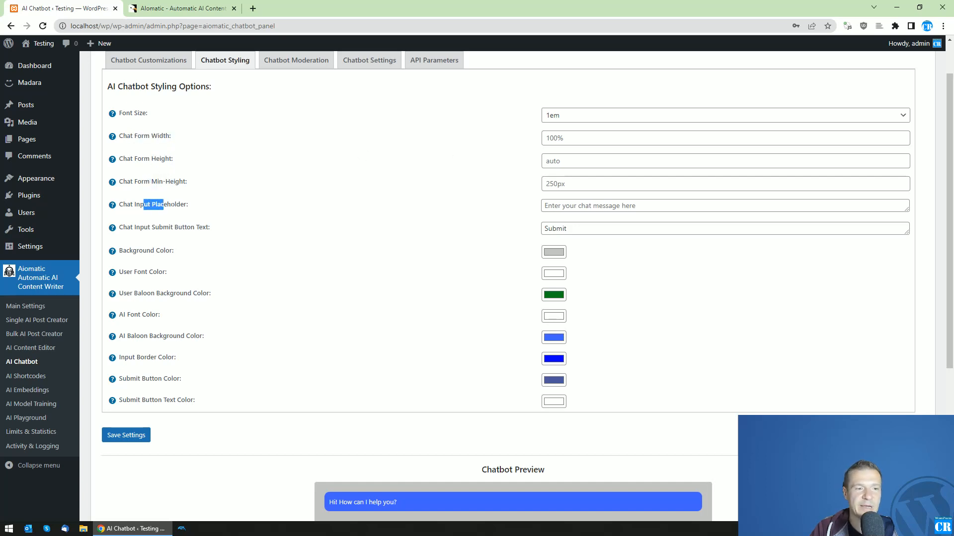
left_click(570, 205)
scroll(492, 229, "down", 5)
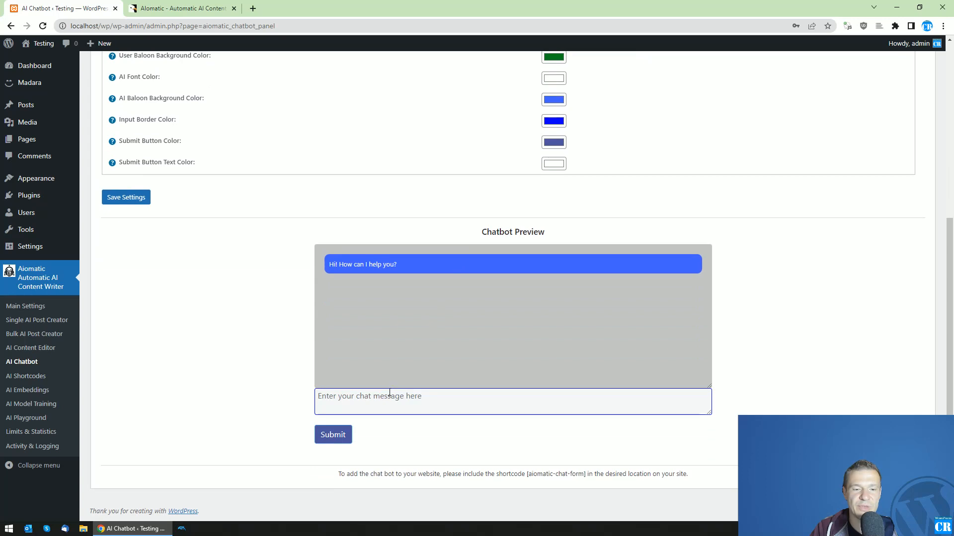
scroll(434, 196, "up", 4)
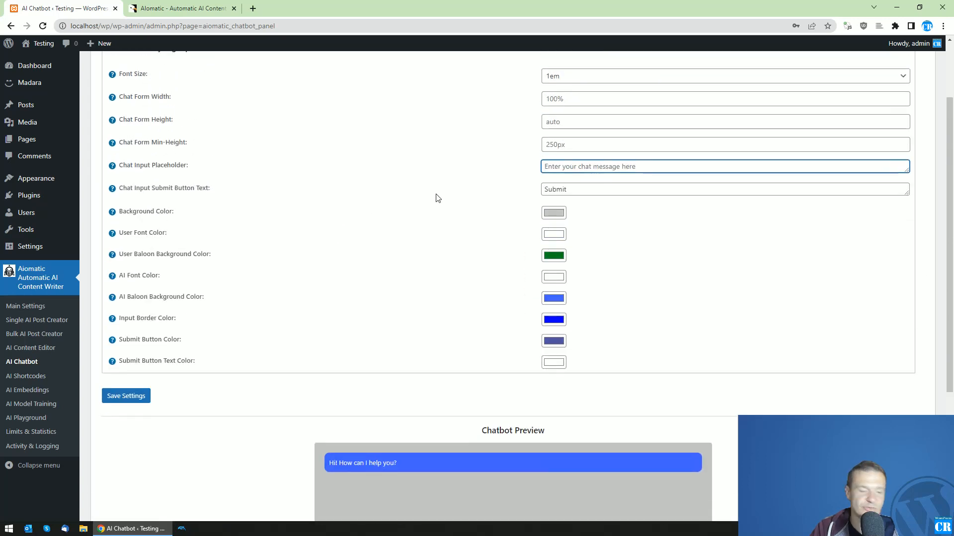
key("ctrl+a")
type("Enter")
key("ctrl+a")
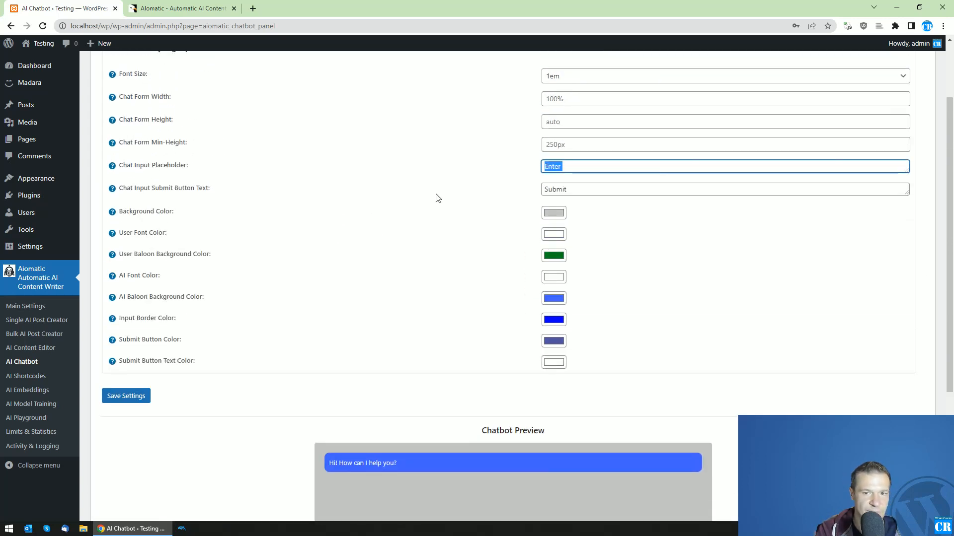
type("Write something")
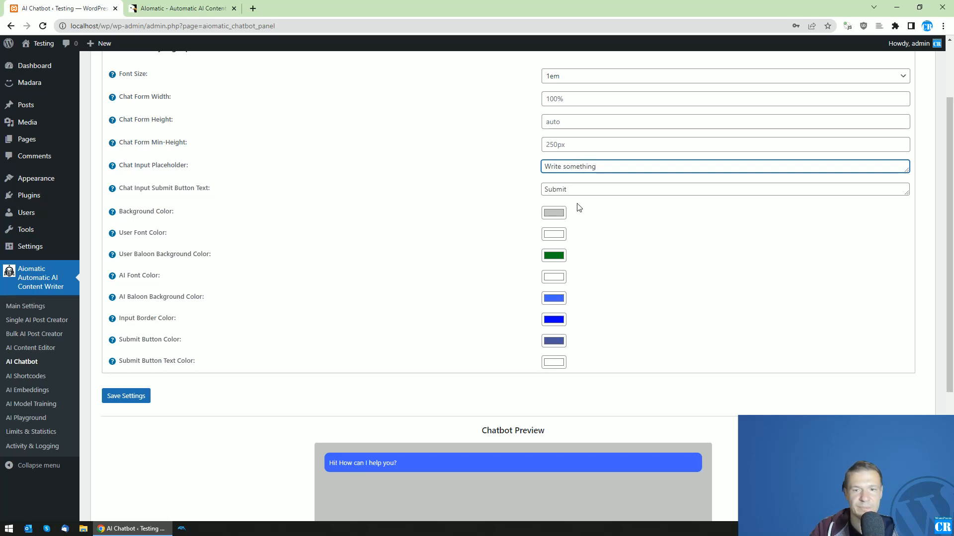
- Set the Chat Input Submit Button Text to "Send"
left_click(571, 188)
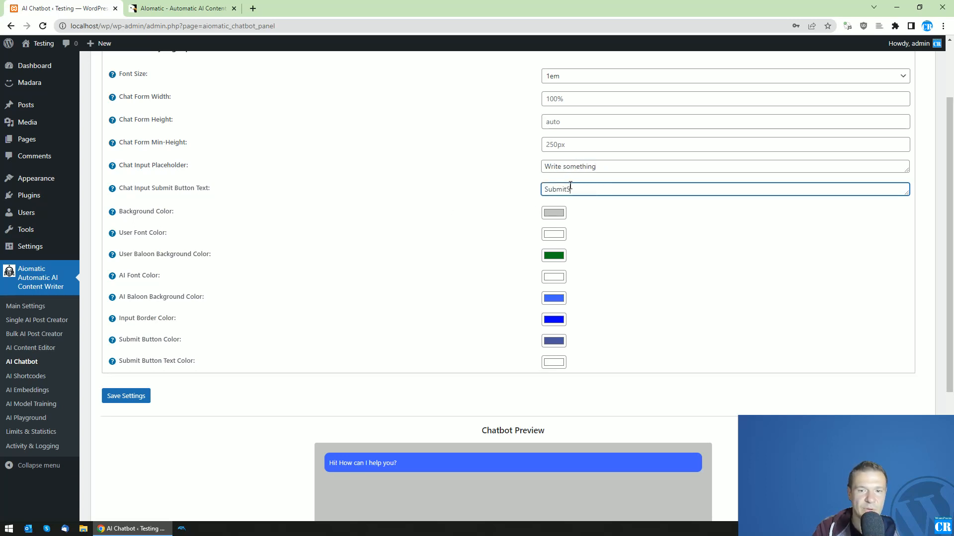
key("ctrl+a")
type("Send")
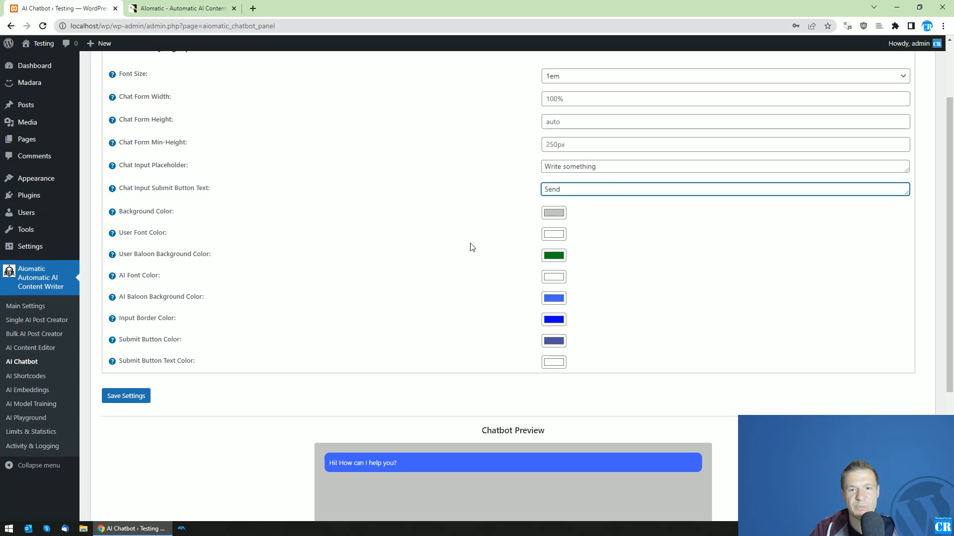
- Save the chatbot settings and check the input placeholder and submit button text in the chatbot preview
scroll(470, 245, "down", 4)
scroll(383, 283, "up", 5)
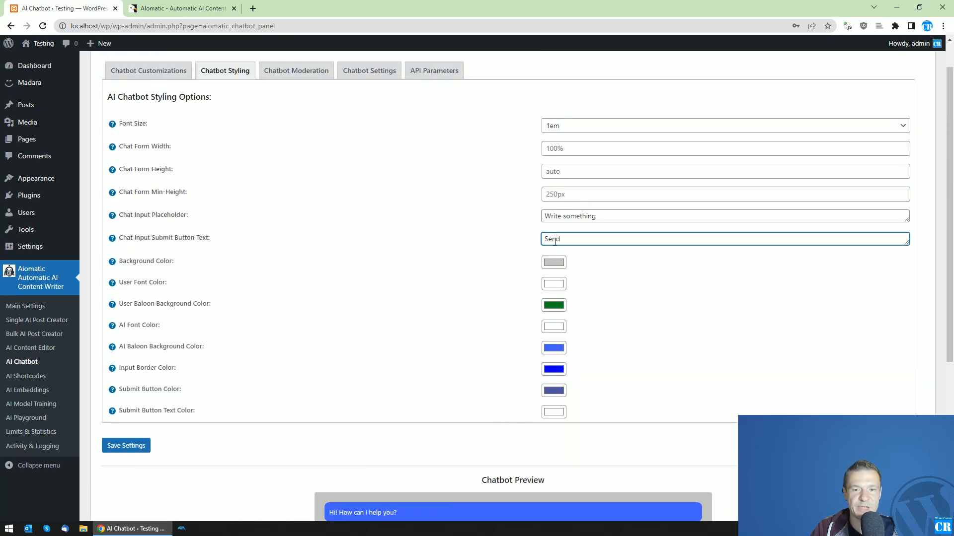
scroll(398, 252, "down", 1)
left_click(134, 396)
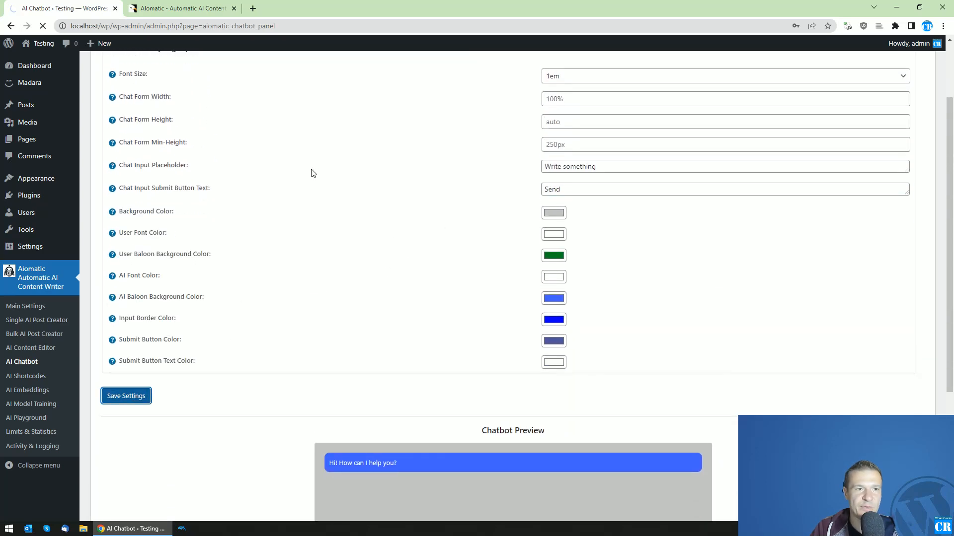
scroll(405, 383, "down", 10)
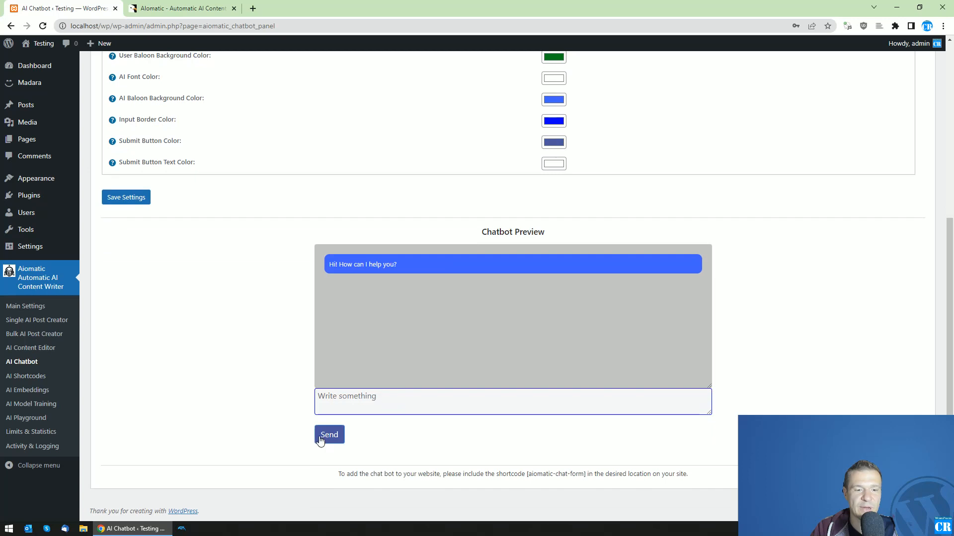
scroll(526, 215, "up", 4)
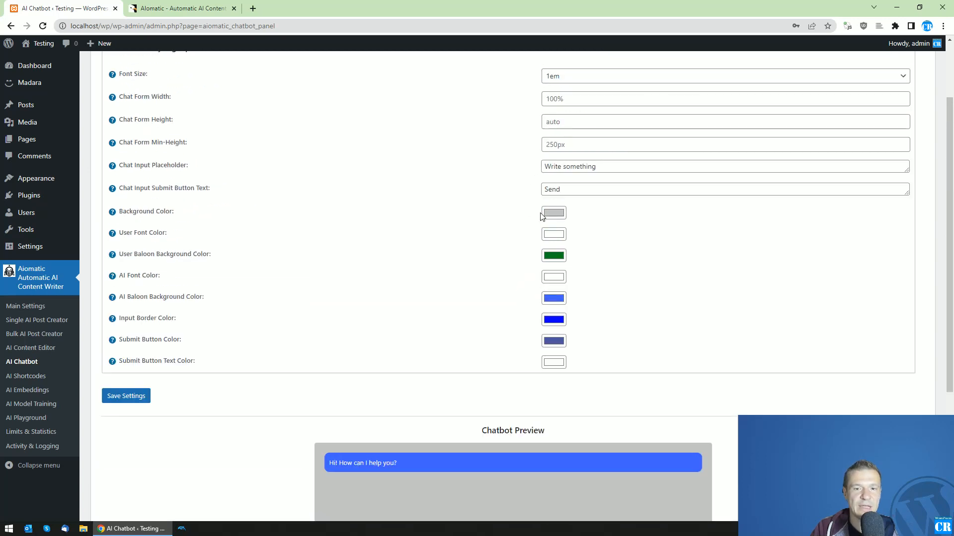
scroll(155, 154, "down", 2)
left_click(558, 118)
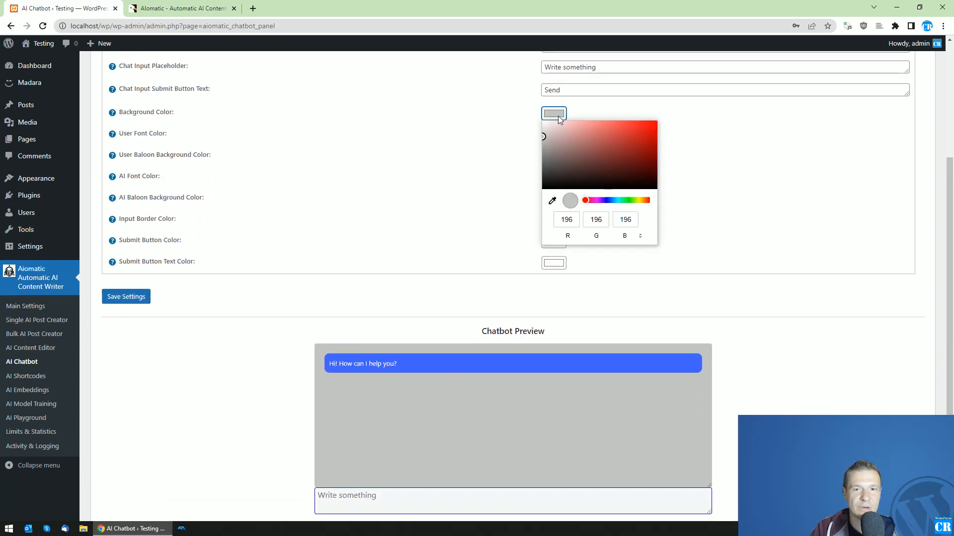
left_click(595, 201)
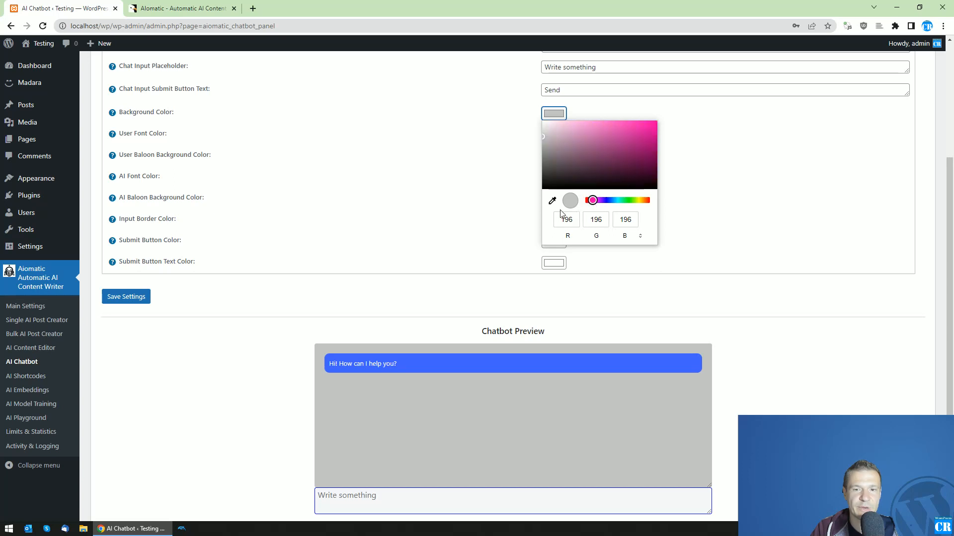
left_click(501, 192)
- Set the chatbot's Background Color to a muted pink, about RGB 183, 98, 147
left_click(554, 113)
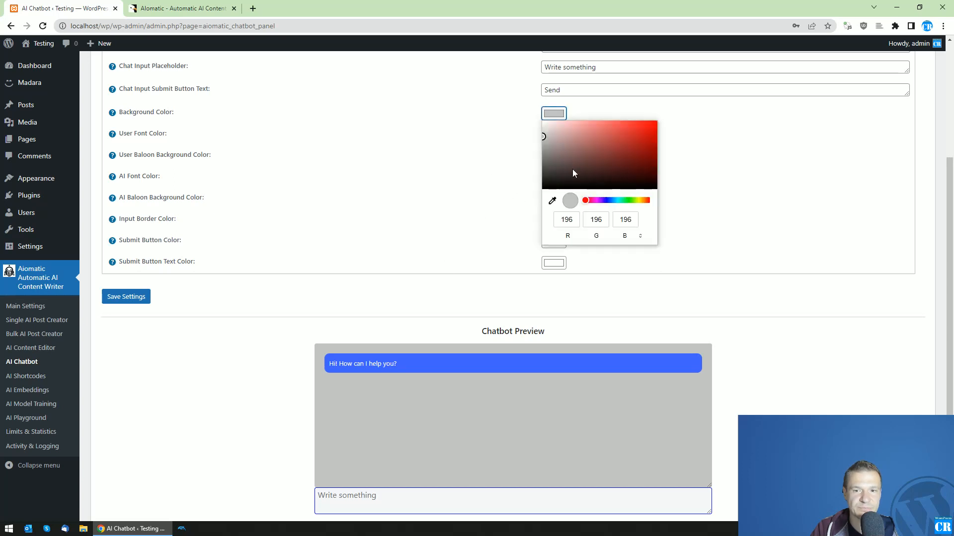
left_click(591, 200)
left_click(595, 144)
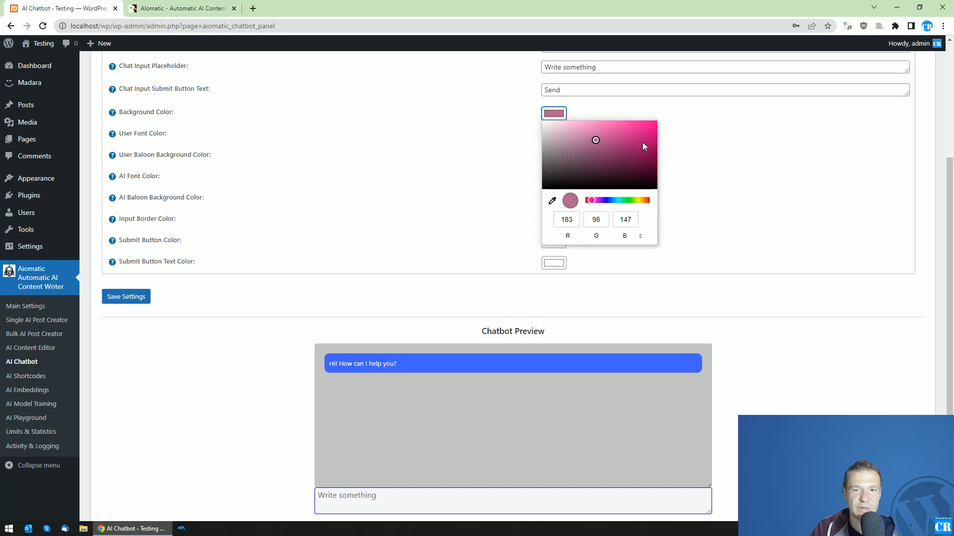
left_click(658, 179)
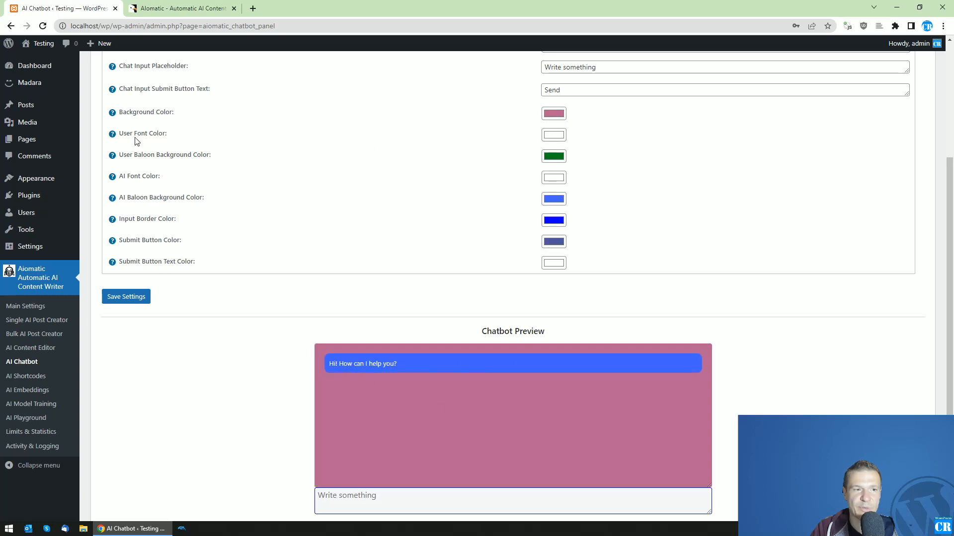
- Set the User Font Color to black and the User Baloon Background Color to light green
left_click(557, 135)
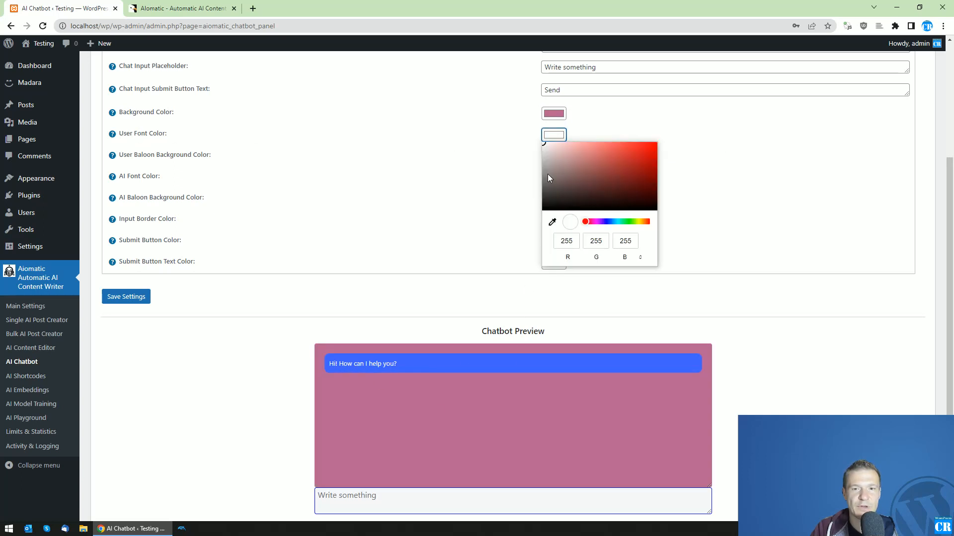
left_click_drag(570, 174, 526, 219)
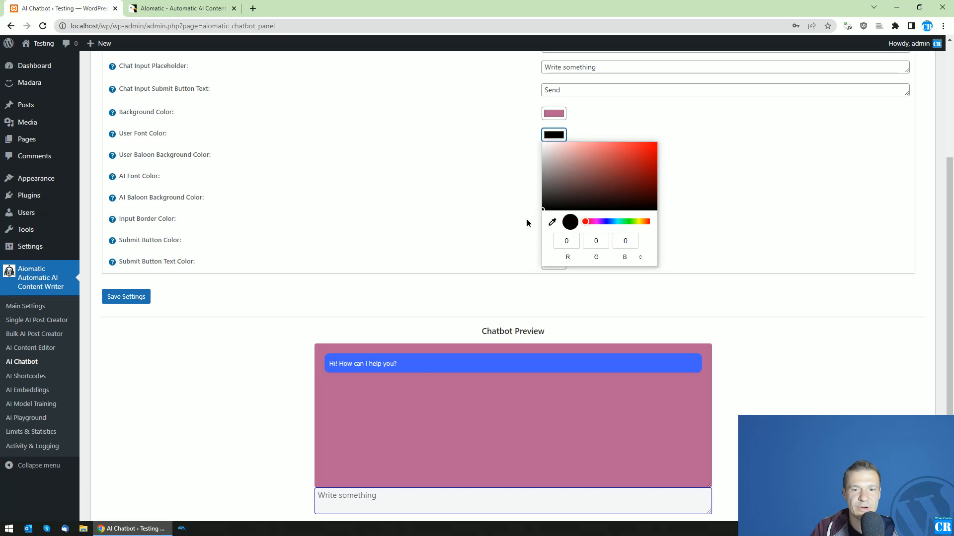
left_click(493, 219)
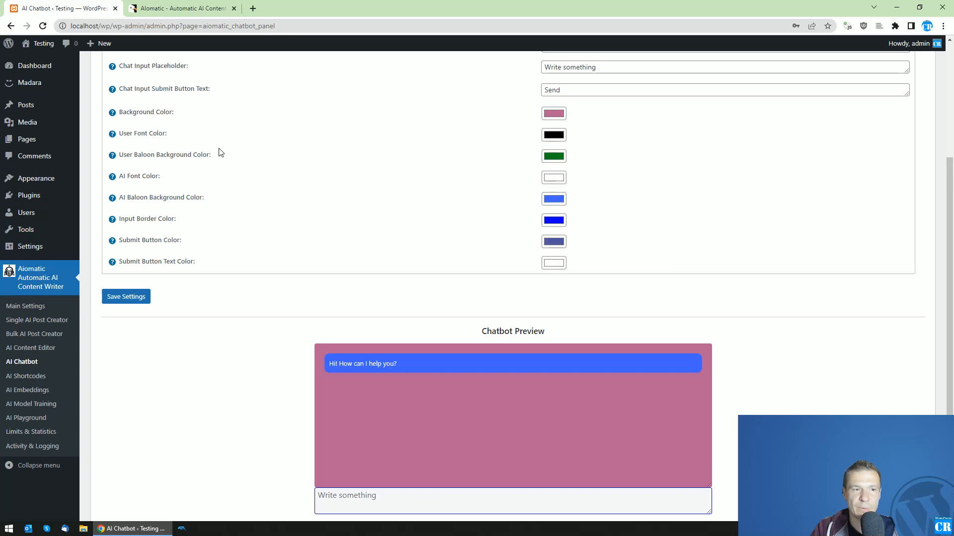
left_click(562, 157)
left_click_drag(586, 200, 621, 170)
left_click(468, 202)
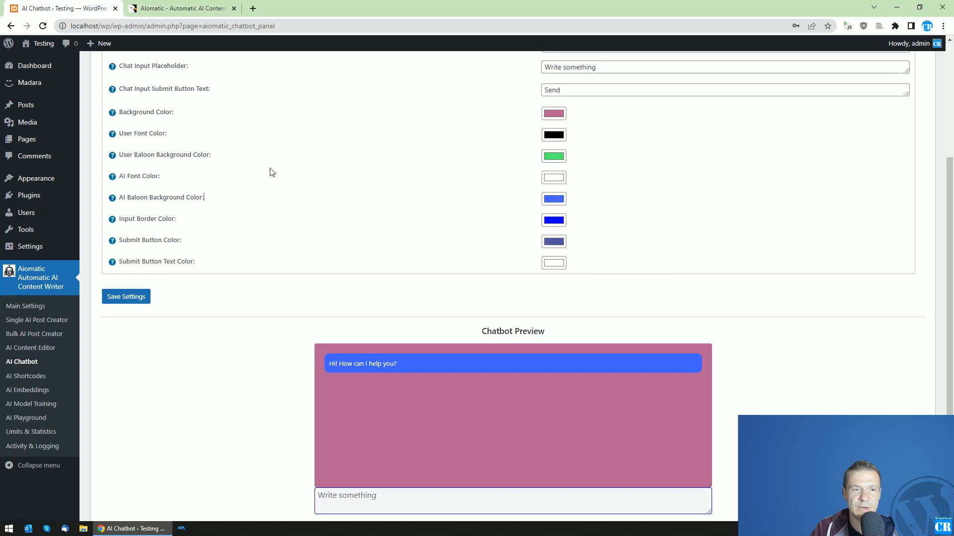
- View the AI Font Color picker and try a red AI Baloon Background Color in the preview
left_click(557, 181)
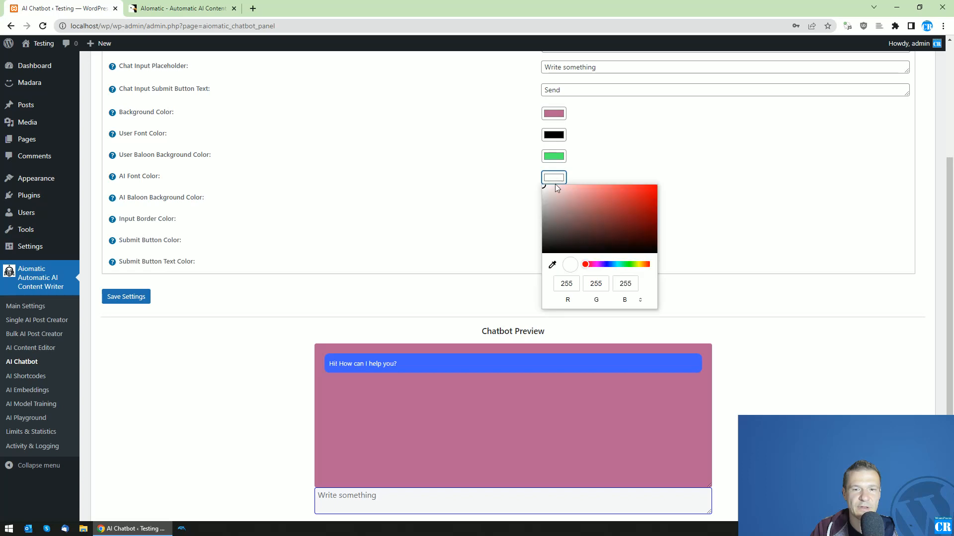
left_click(492, 206)
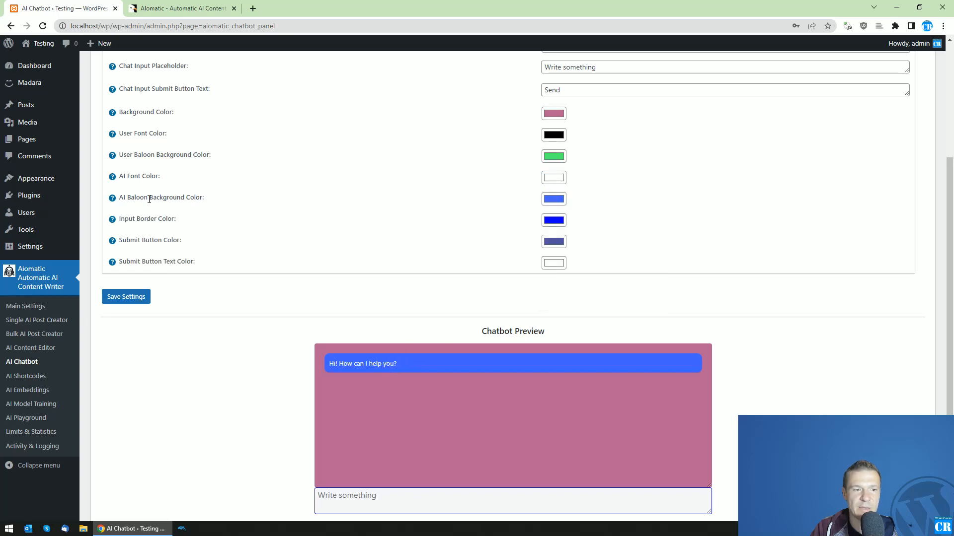
left_click(554, 199)
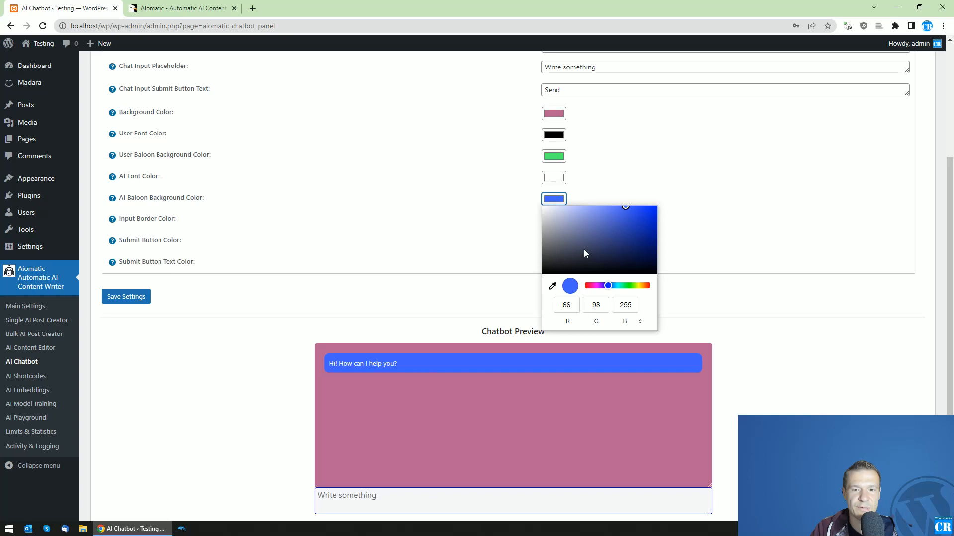
left_click_drag(604, 281, 587, 285)
left_click(620, 217)
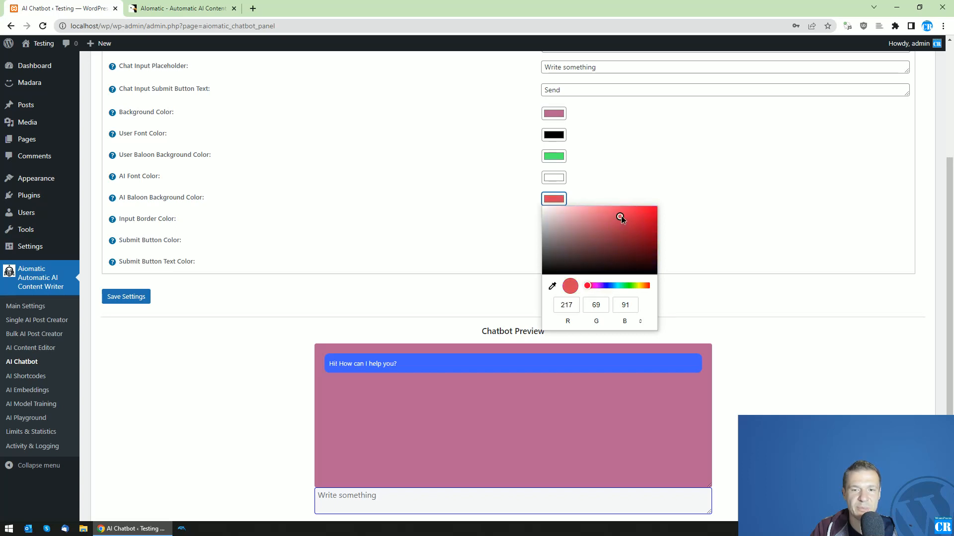
left_click(684, 165)
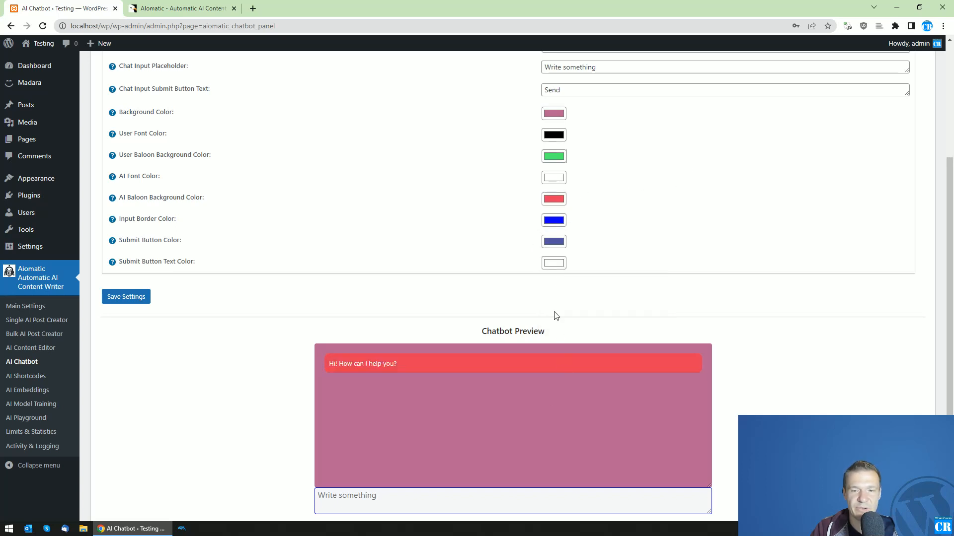
- Set the AI Baloon Background Color to a medium green
left_click(553, 199)
left_click(621, 252)
left_click(621, 237)
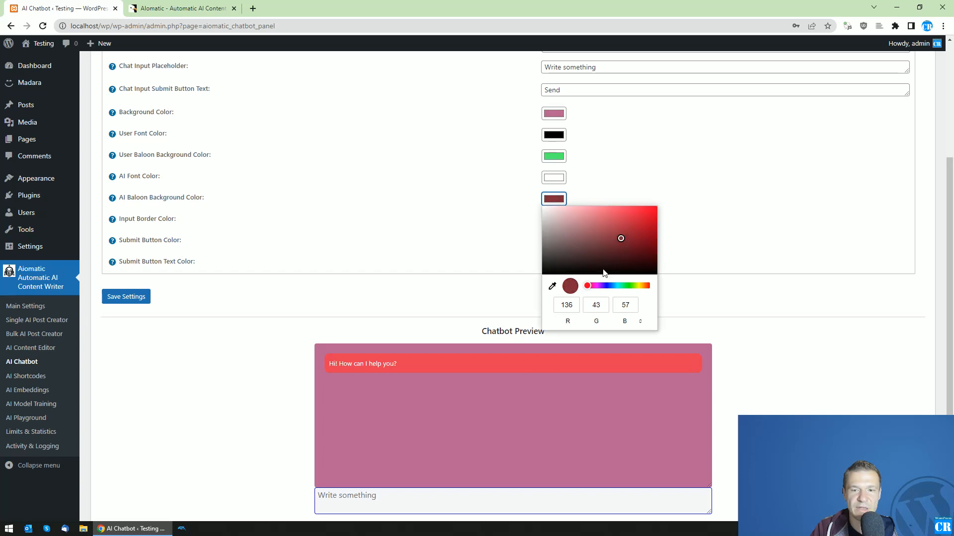
left_click(598, 285)
left_click_drag(625, 286, 629, 285)
mouse_move(623, 226)
left_mouse_down()
mouse_move(621, 210)
mouse_move(614, 225)
left_mouse_up()
left_click(639, 136)
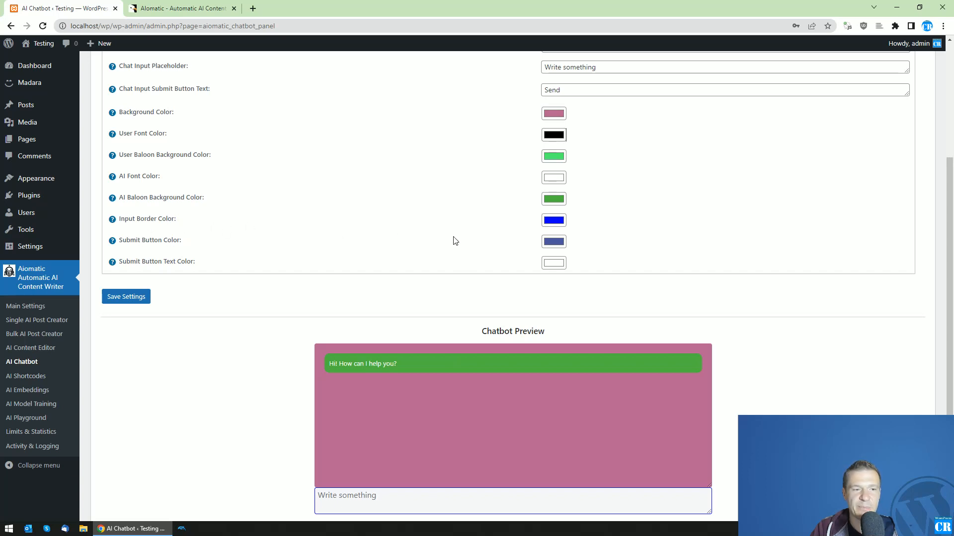
- Set the Submit Button Color to black, RGB 0, 0, 0, and check the Send button in the chatbot preview
scroll(450, 236, "down", 2)
scroll(446, 231, "up", 2)
left_click(553, 242)
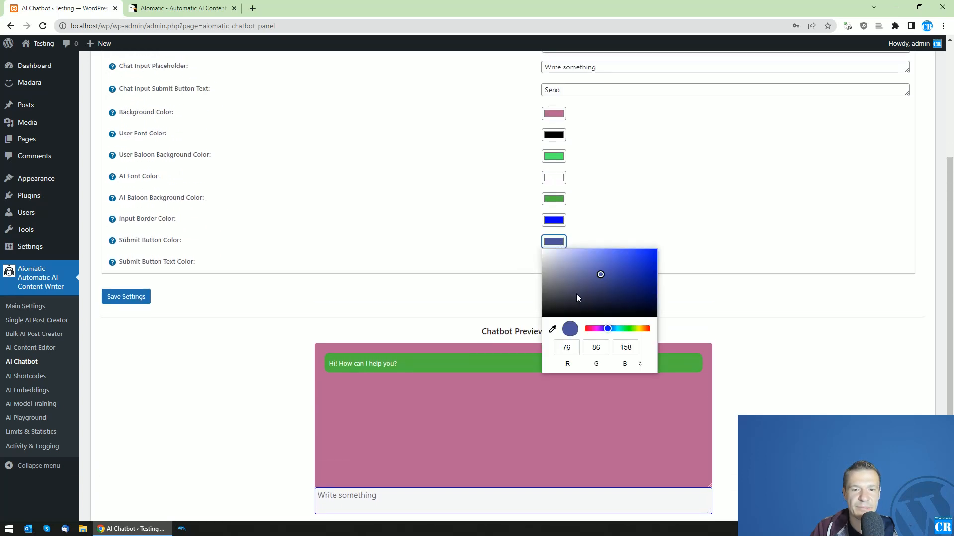
left_click(566, 303)
left_click_drag(558, 290, 537, 318)
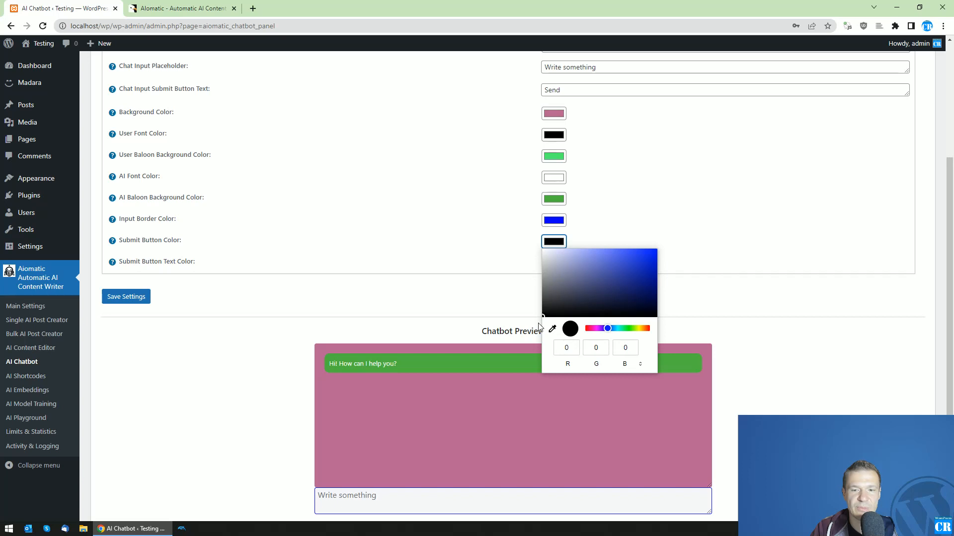
left_click(511, 291)
scroll(512, 292, "down", 2)
scroll(497, 288, "up", 2)
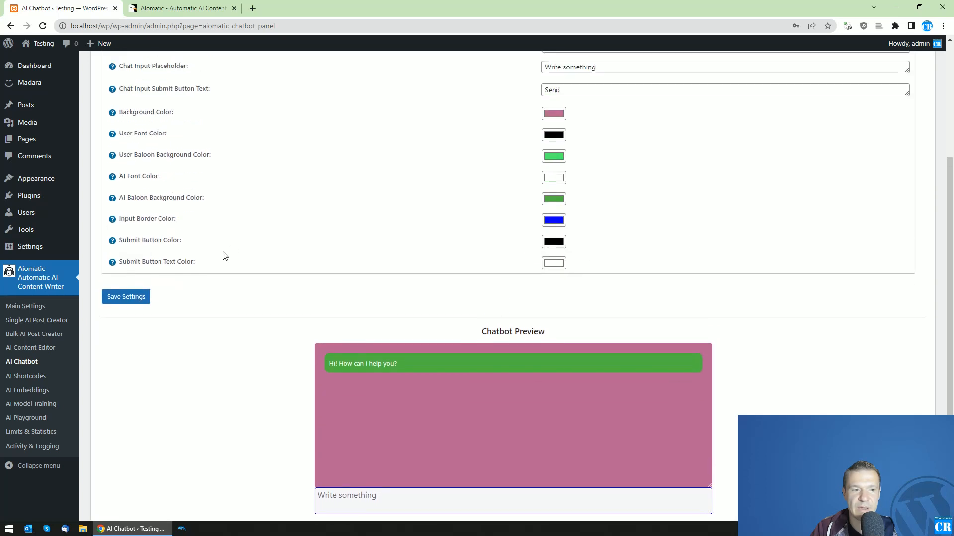
- Set the Submit Button Text Color to light gray and save the chatbot styling settings
left_click(554, 265)
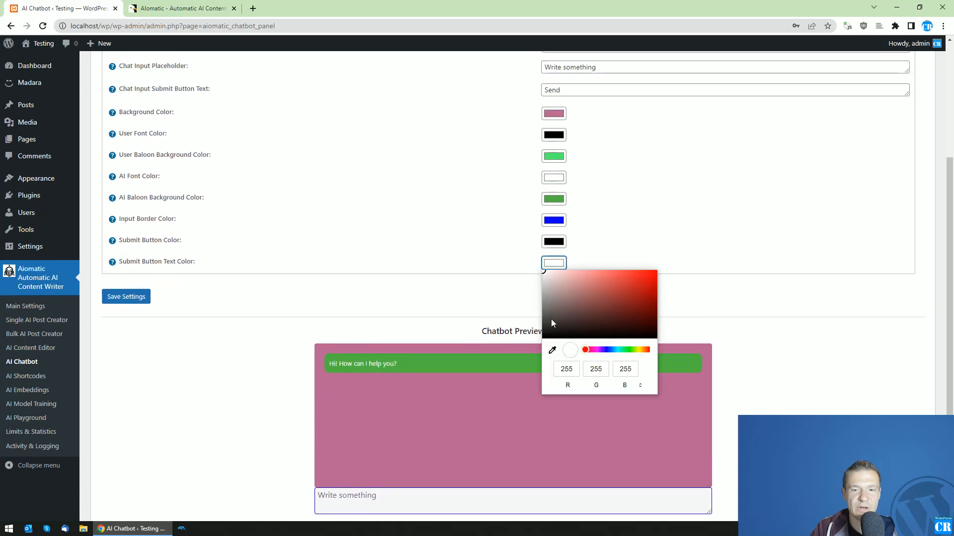
left_click_drag(544, 276, 539, 278)
left_click(502, 289)
scroll(490, 296, "down", 2)
scroll(322, 378, "up", 2)
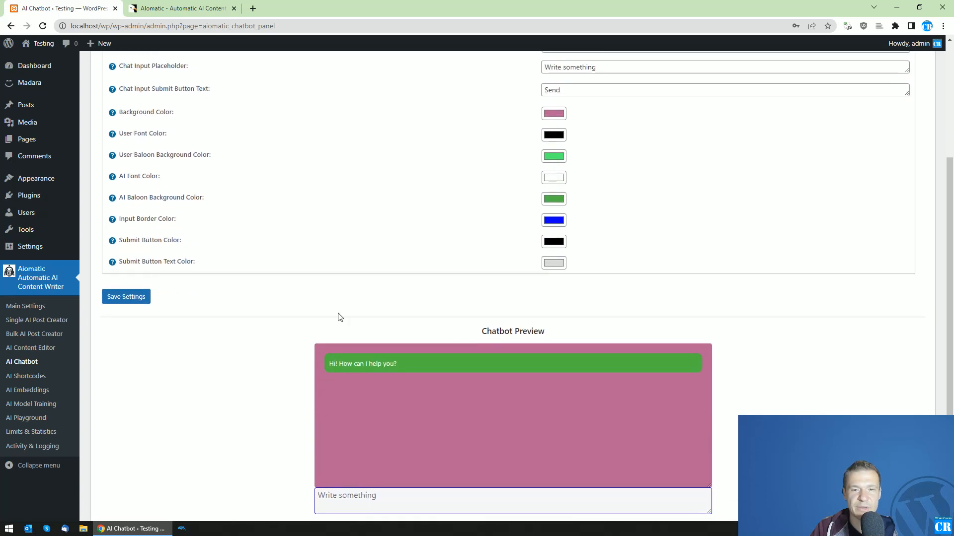
scroll(342, 337, "down", 2)
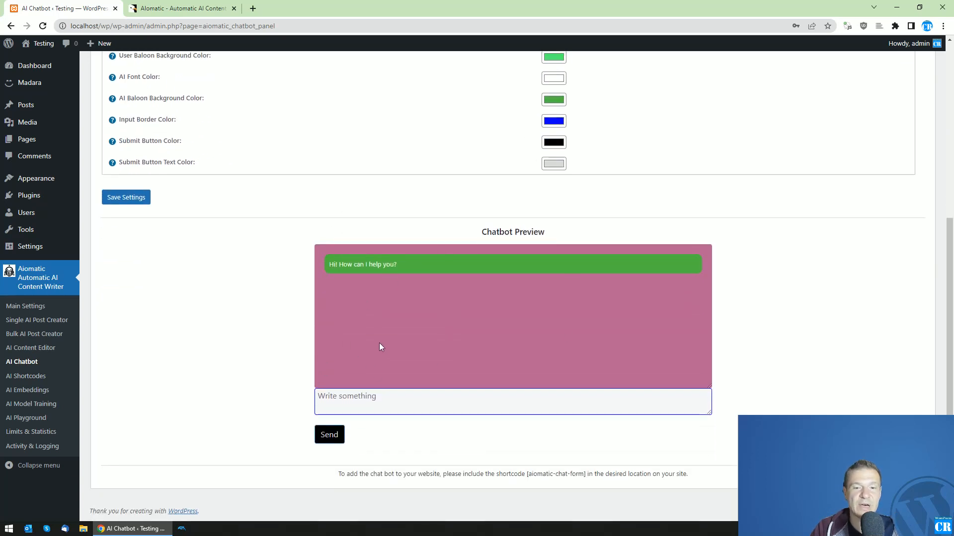
left_click(143, 200)
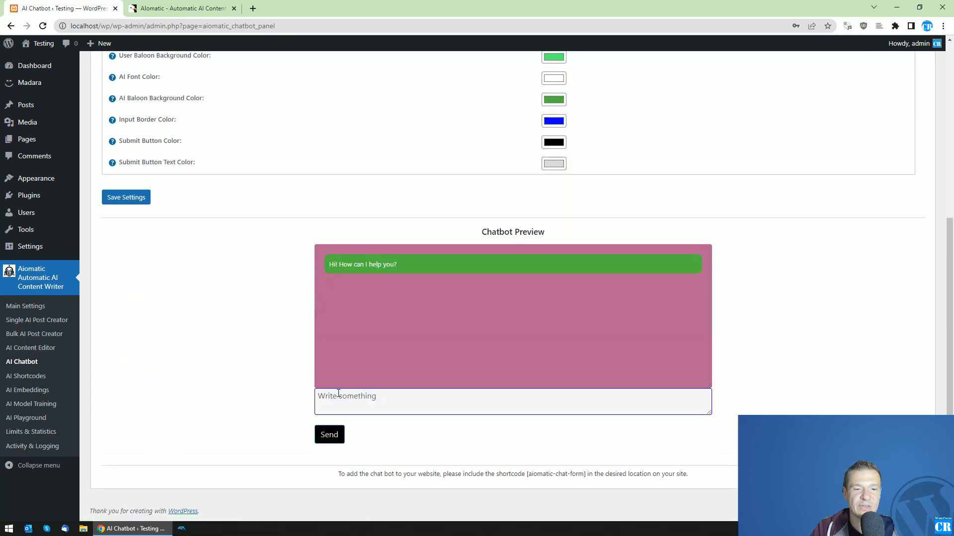
- Send the message "Hi!" in the chatbot preview and compare the result with the configured styling options
left_click(323, 396)
type("Hi!")
key("Return")
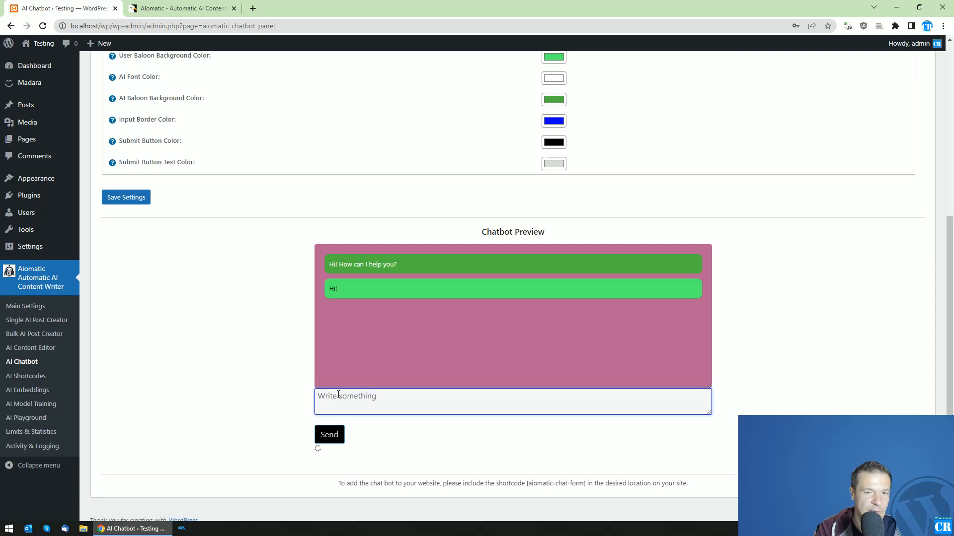
scroll(457, 293, "up", 4)
scroll(494, 277, "down", 2)
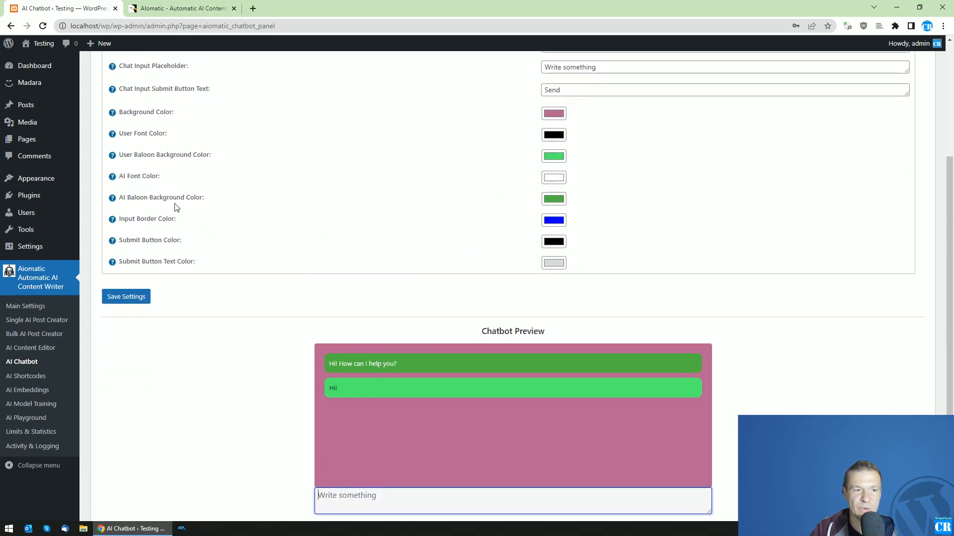
scroll(329, 378, "down", 2)
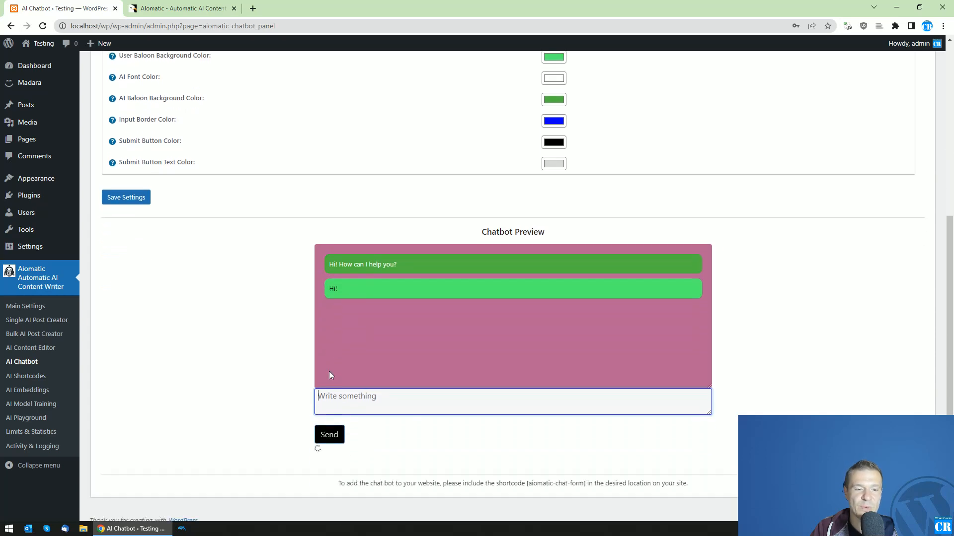
scroll(329, 371, "up", 2)
scroll(280, 158, "up", 4)
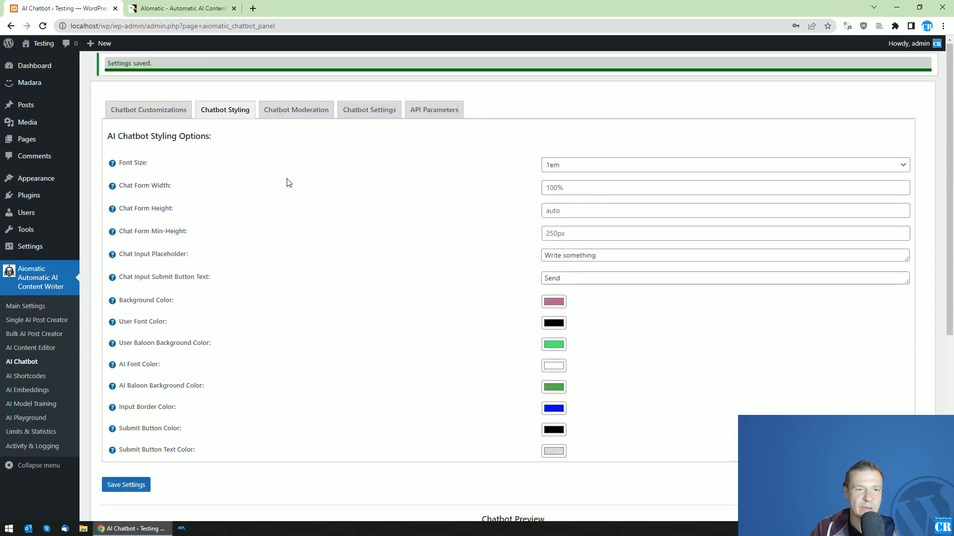
scroll(288, 180, "down", 4)
scroll(289, 196, "up", 4)
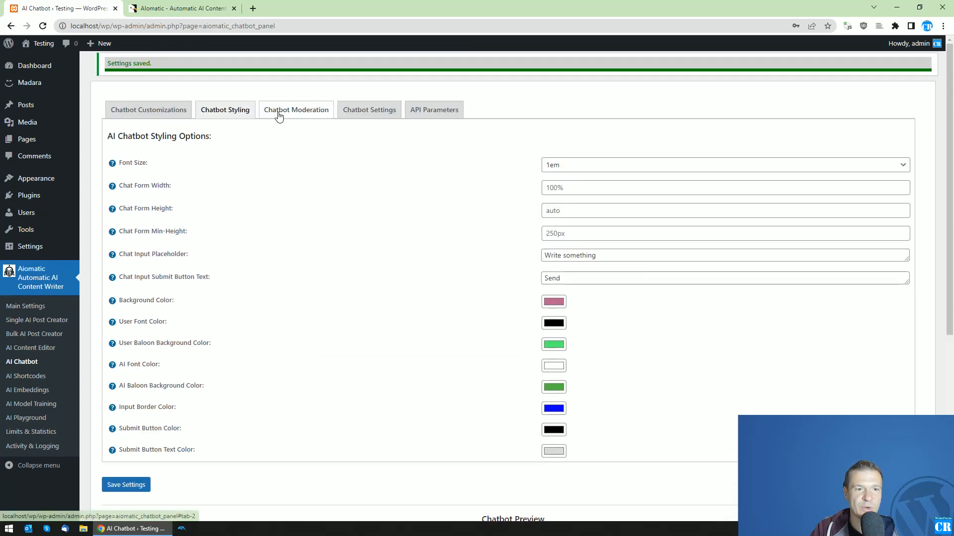
- Enable User Message Moderation in the Chatbot Moderation options and view the available AI Moderation Model choices
left_click(278, 114)
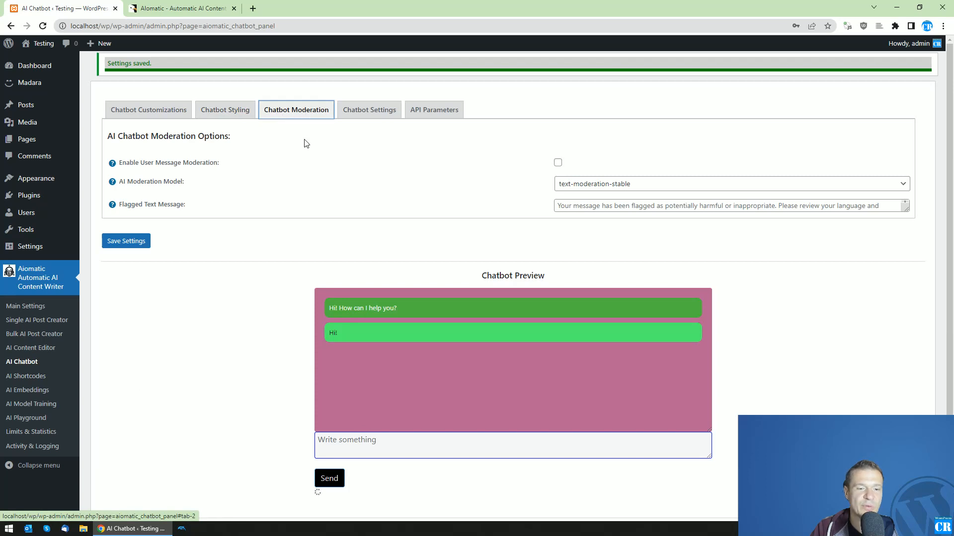
scroll(304, 143, "down", 1)
scroll(304, 142, "up", 1)
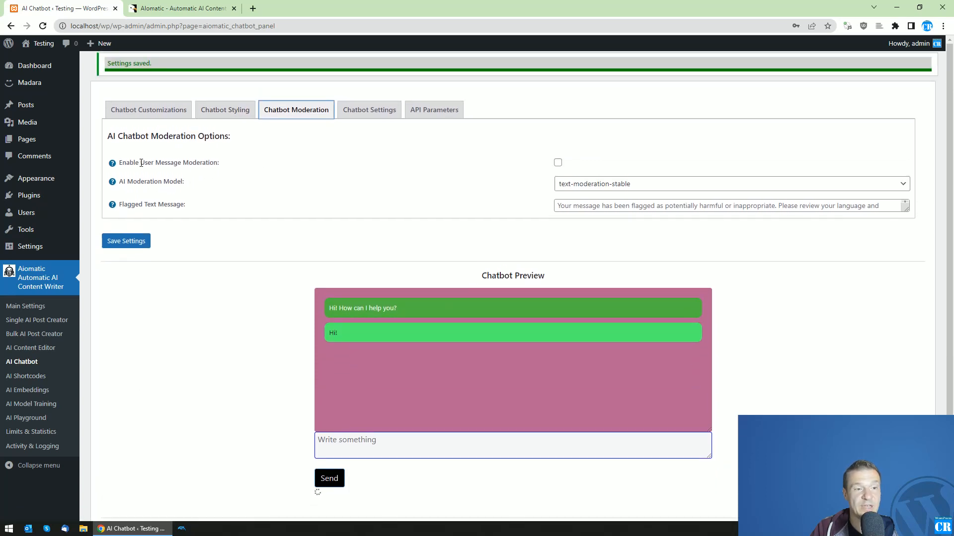
left_click_drag(119, 165, 219, 162)
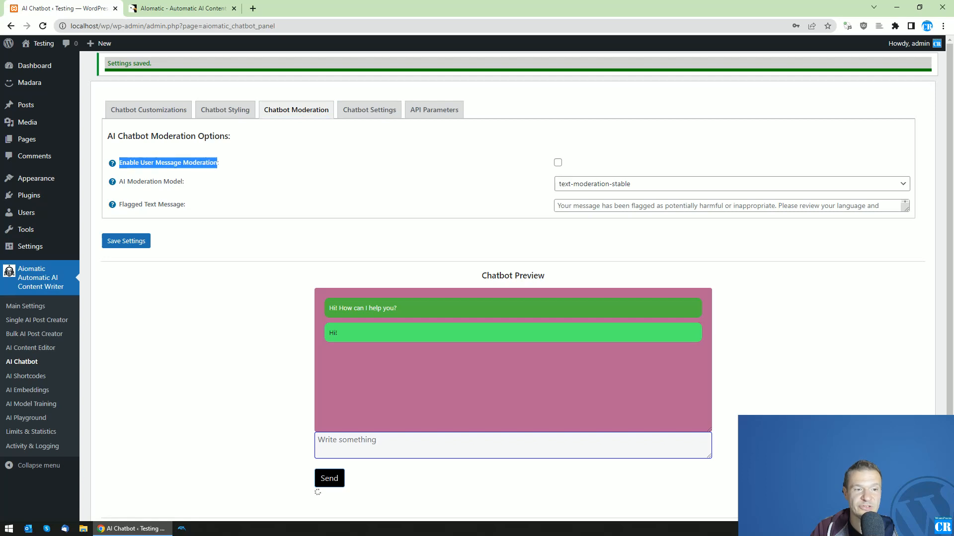
left_click(558, 163)
left_click(561, 186)
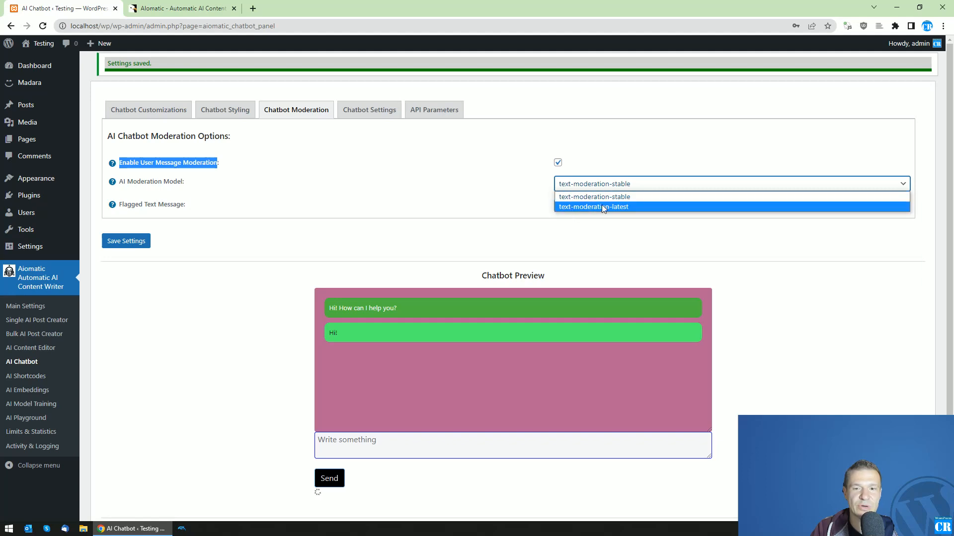
- Look over the Chatbot Styling options and the preview once more, and return to the Chatbot Moderation options
left_click(229, 110)
scroll(304, 214, "down", 4)
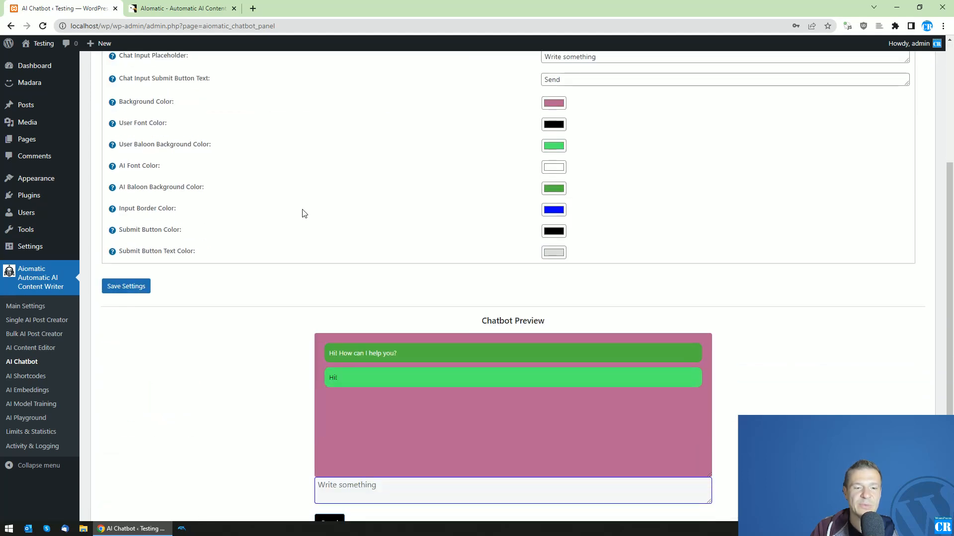
scroll(302, 213, "down", 3)
scroll(302, 211, "up", 7)
left_click(296, 110)
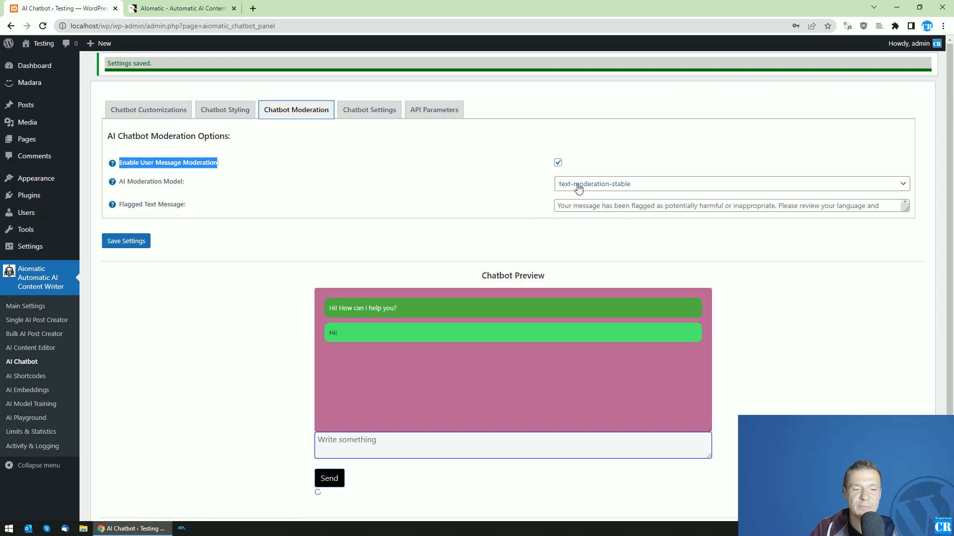
- Reload the chatbot page, enable User Message Moderation with the text-moderation-stable model, and save the settings
left_click(43, 26)
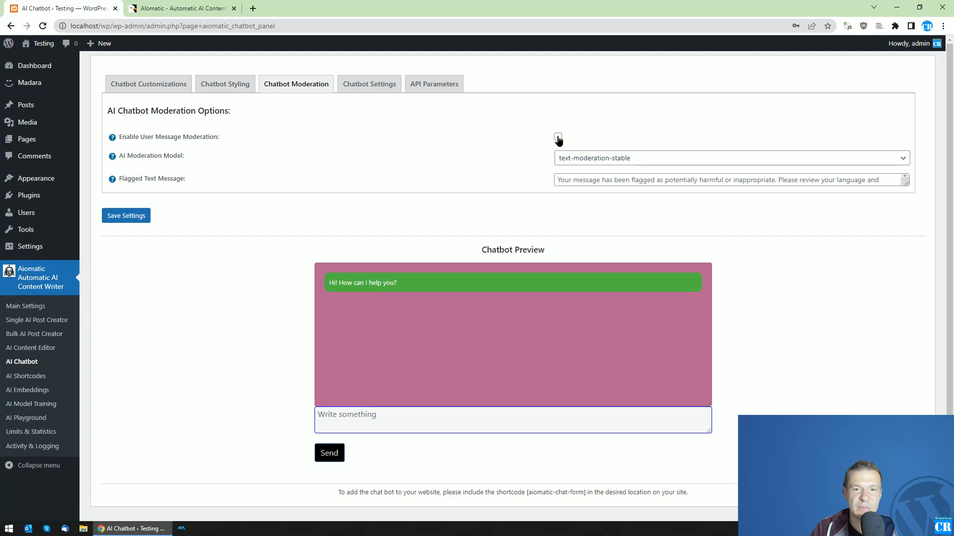
left_click(558, 137)
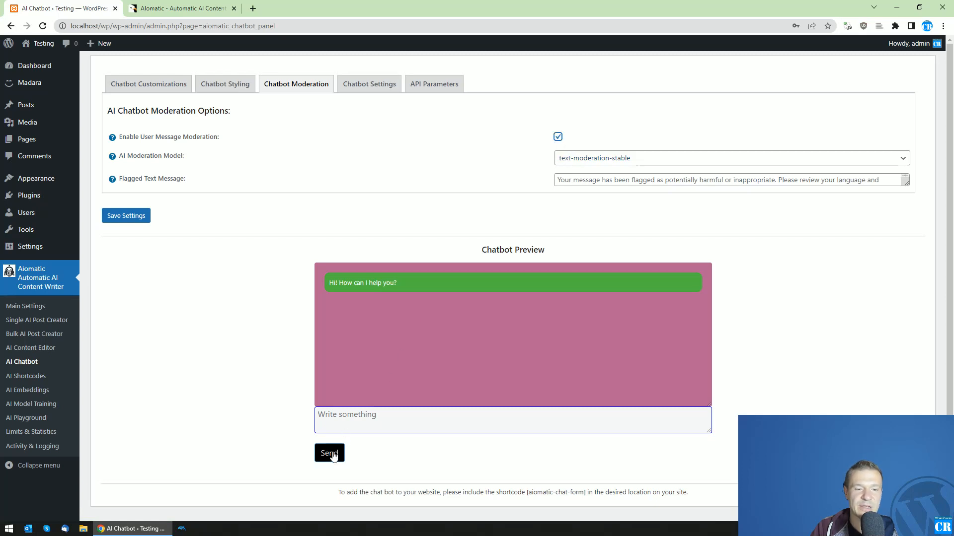
left_click(134, 216)
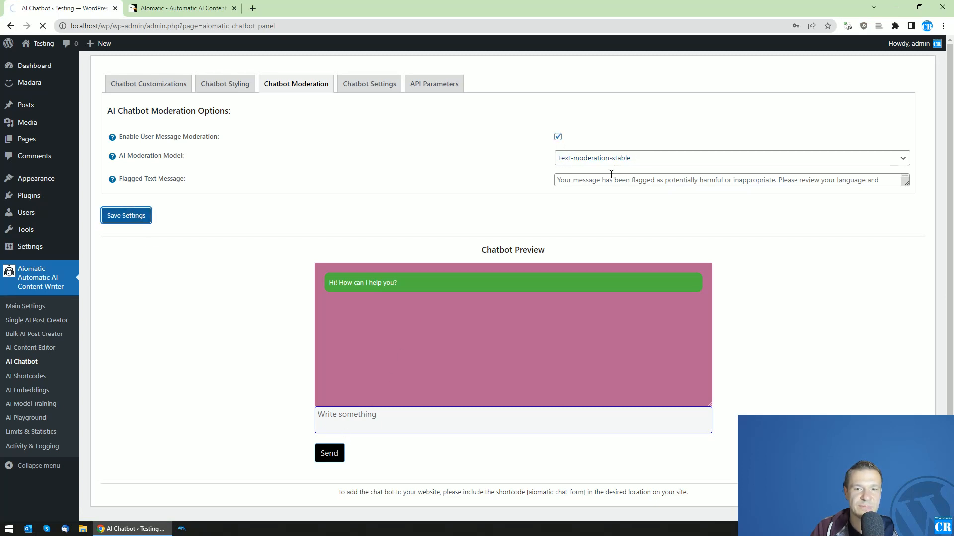
- Test the moderation by sending "I want kill you with a big knife" in the chatbot preview
left_click(567, 208)
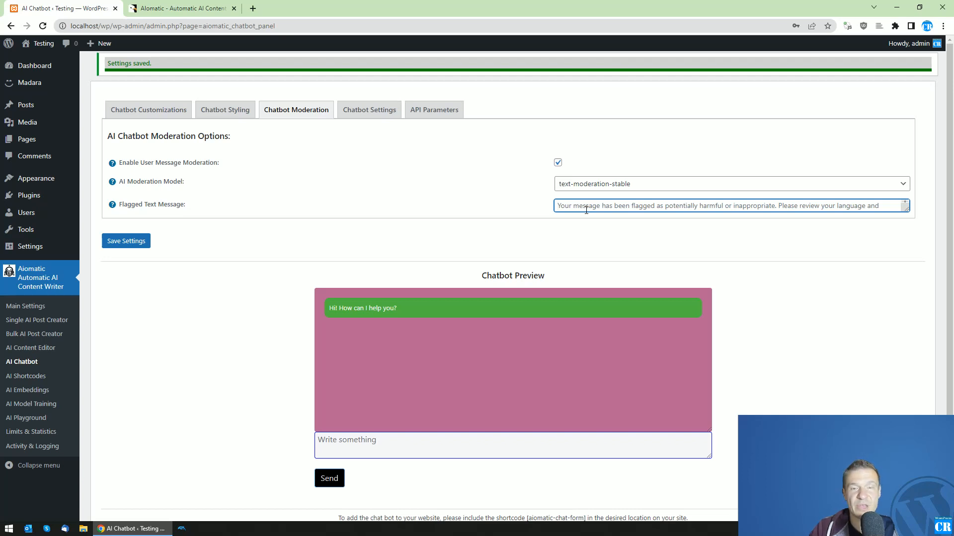
left_click(373, 451)
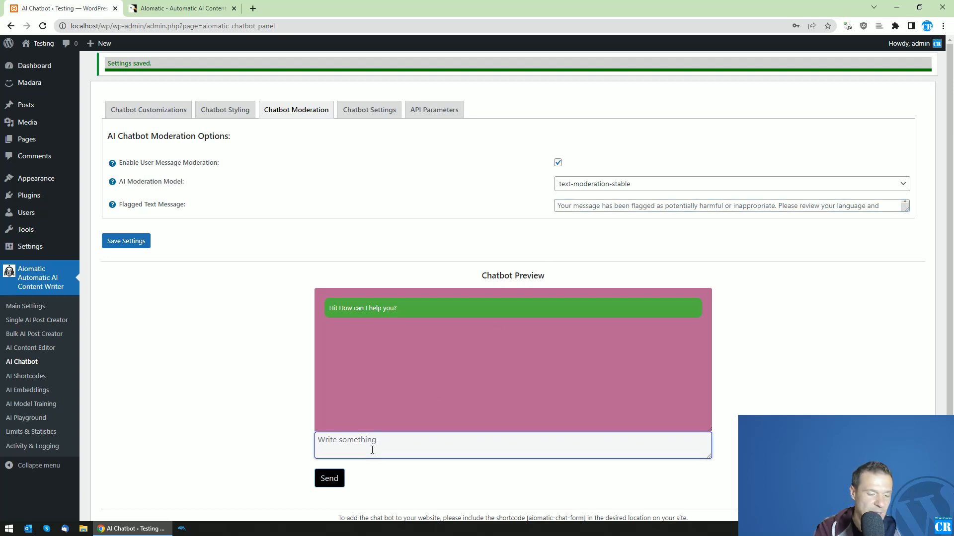
type("I")
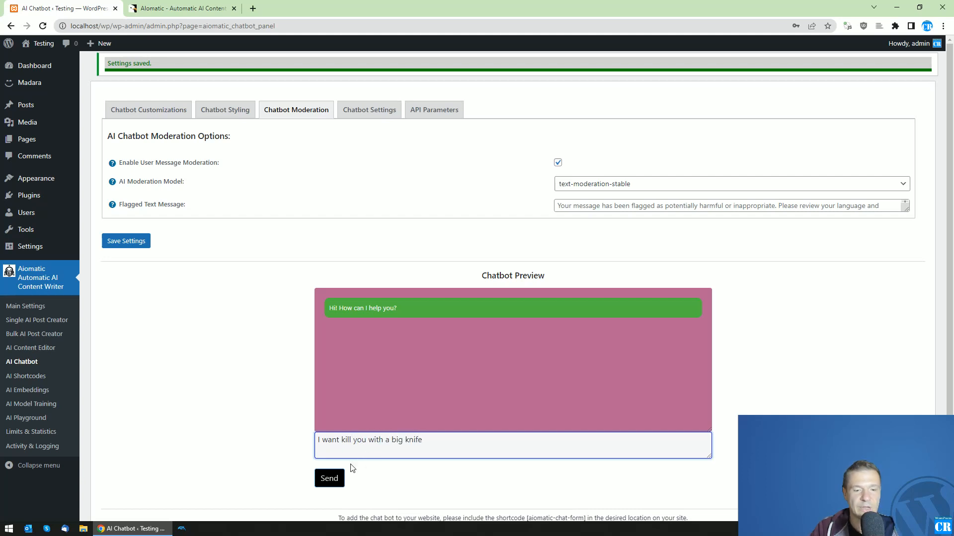
left_click(332, 478)
scroll(298, 298, "down", 1)
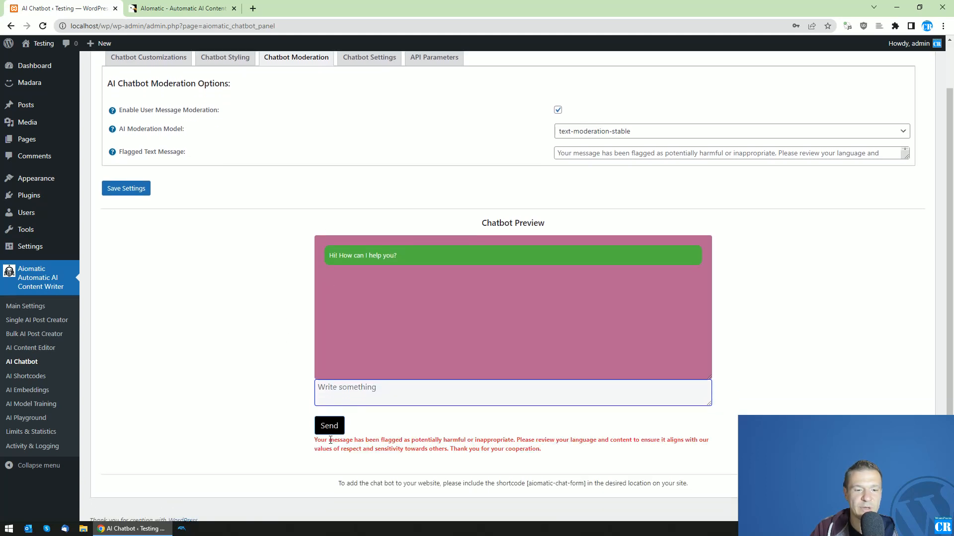
- Read the flagged-message notice under the chatbot preview and compare it with the moderation model and Flagged Text Message settings
left_click_drag(321, 441, 416, 441)
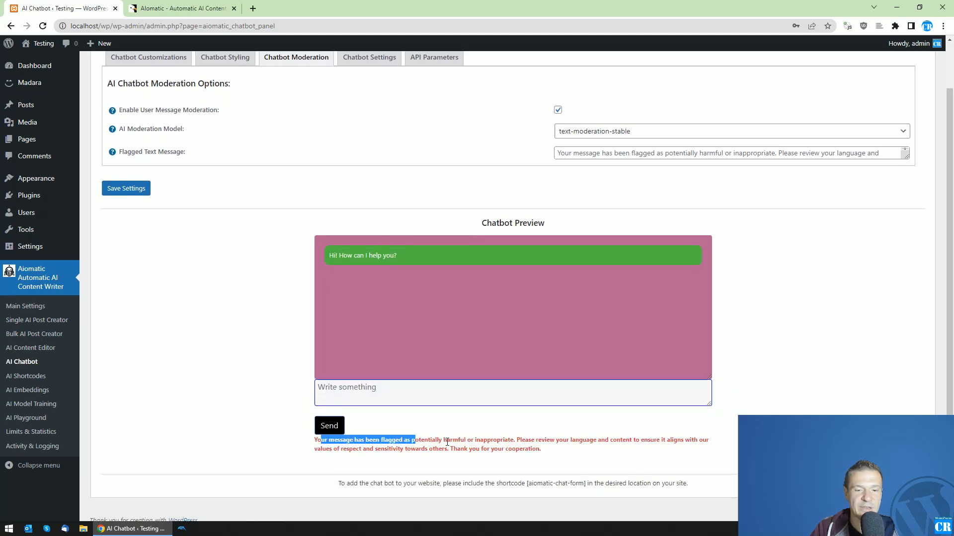
left_click(447, 440)
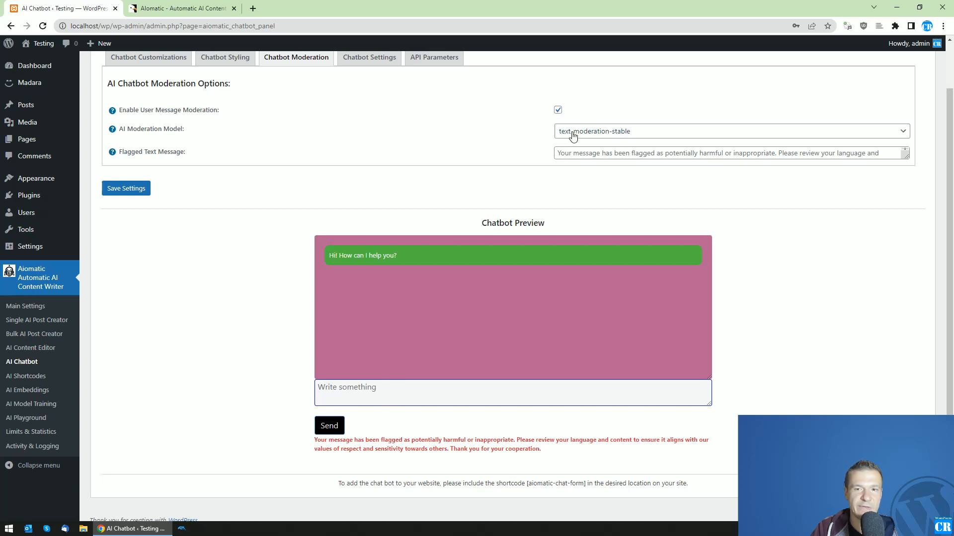
left_click_drag(320, 440, 465, 440)
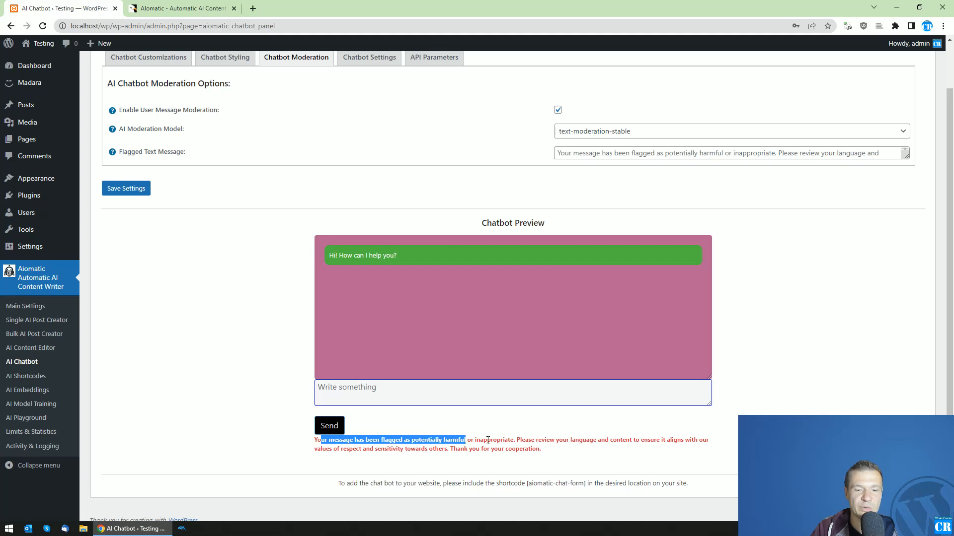
left_click(487, 440)
double_click(487, 440)
left_click(438, 449)
scroll(265, 397, "up", 1)
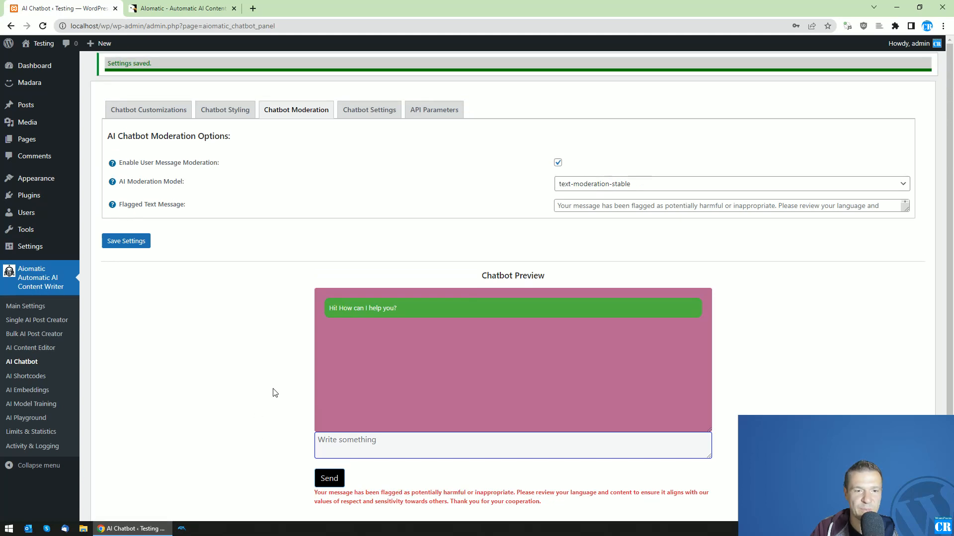
scroll(347, 343, "down", 1)
scroll(412, 139, "up", 1)
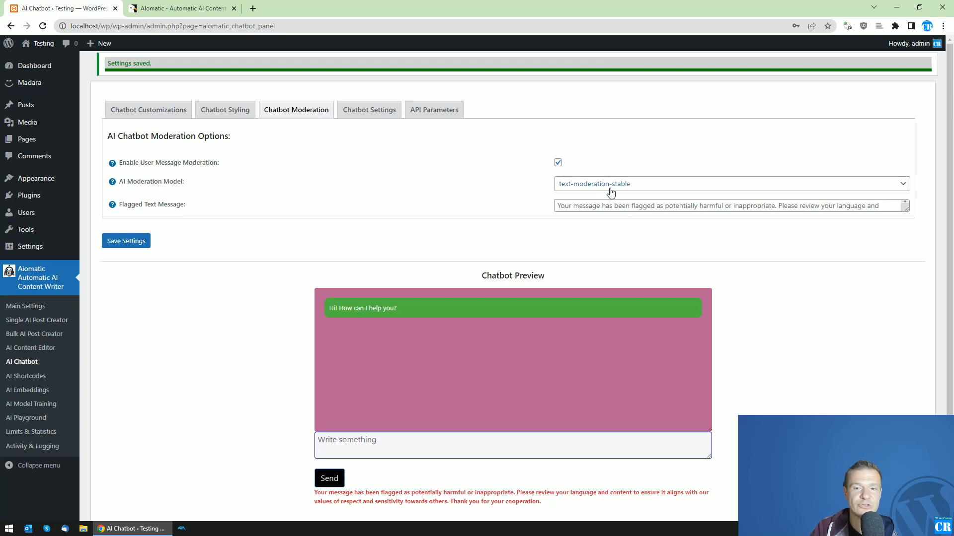
scroll(507, 241, "down", 1)
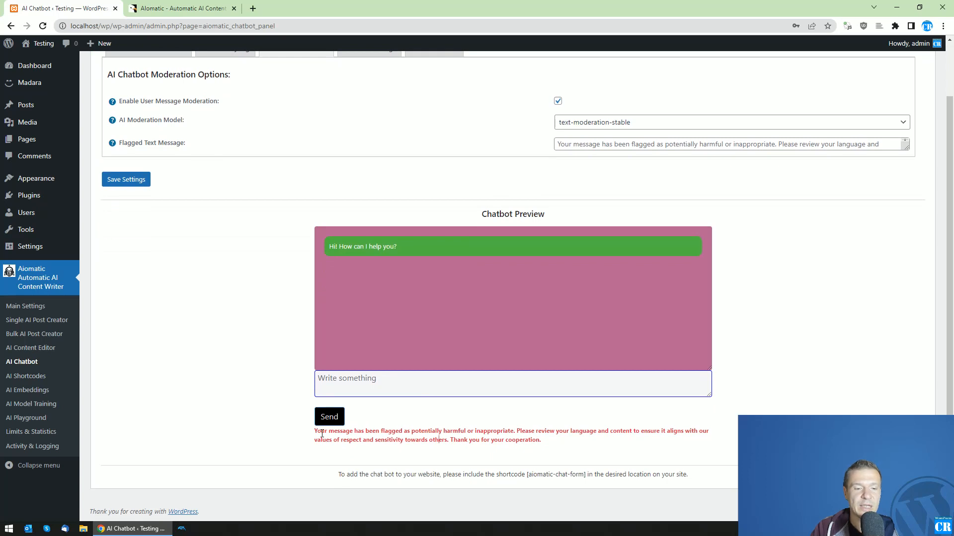
left_click_drag(316, 432, 550, 446)
left_click(550, 446)
scroll(463, 218, "up", 1)
- Enable Message Copying By Clicking It in the Chatbot Settings, save, and test it by copying the preview's greeting message
left_click(367, 110)
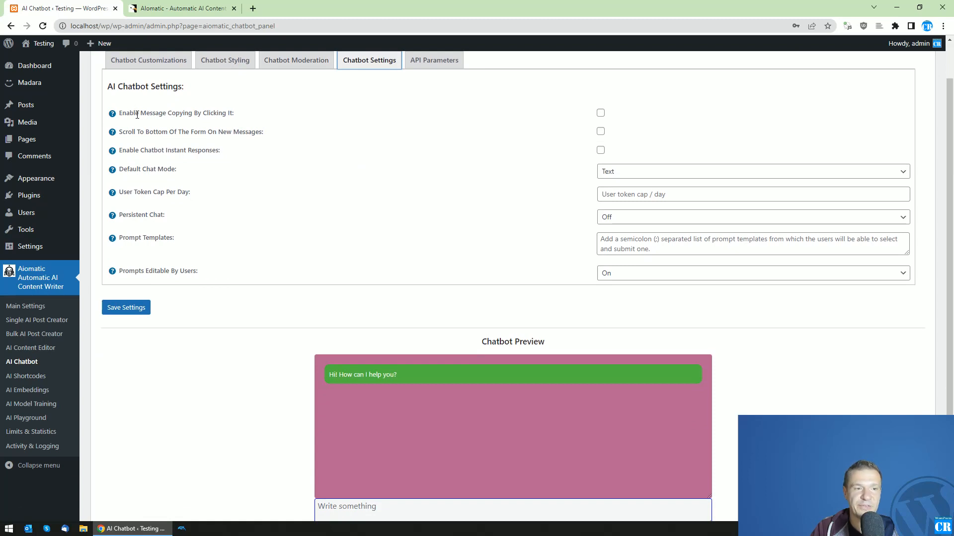
left_click_drag(131, 113, 203, 114)
left_click(204, 113)
left_click(600, 114)
left_click(138, 307)
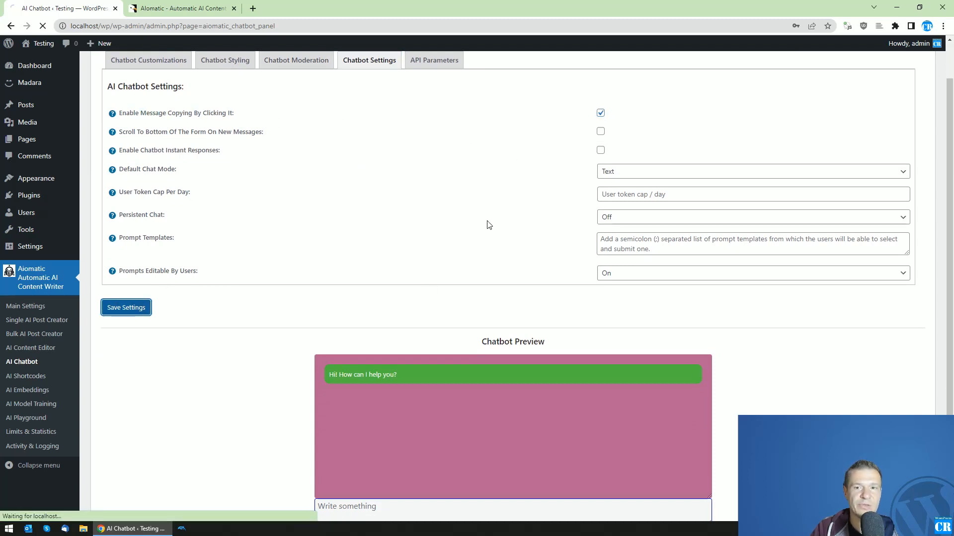
left_click(380, 426)
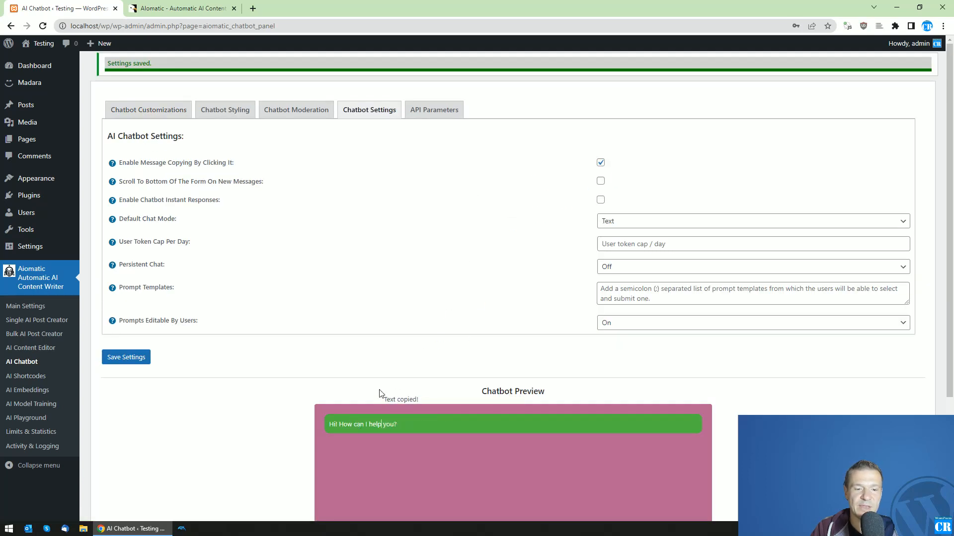
scroll(380, 394, "down", 2)
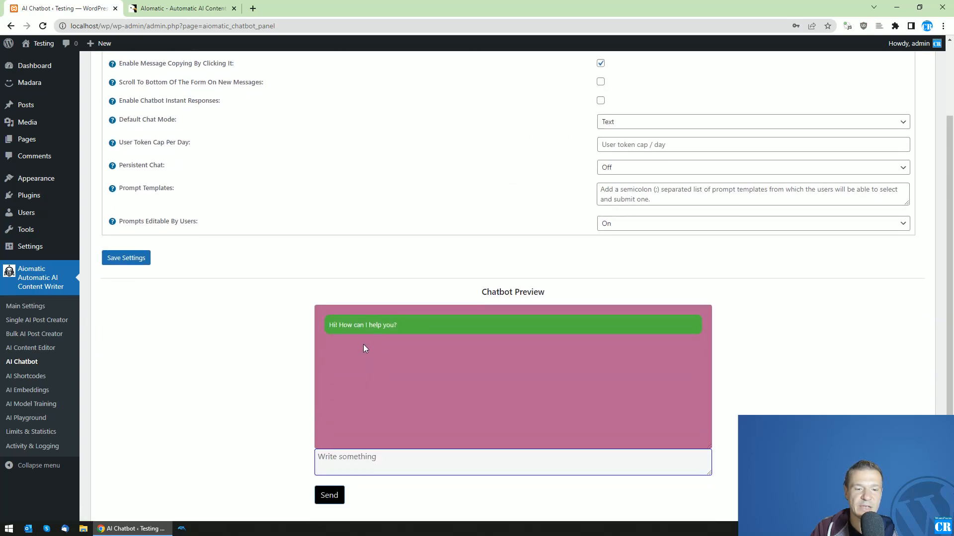
- Paste the copied greeting "Hi! How can I help you?" into the chatbot preview's message box
left_click(350, 462)
type("Hi! How can I help you?")
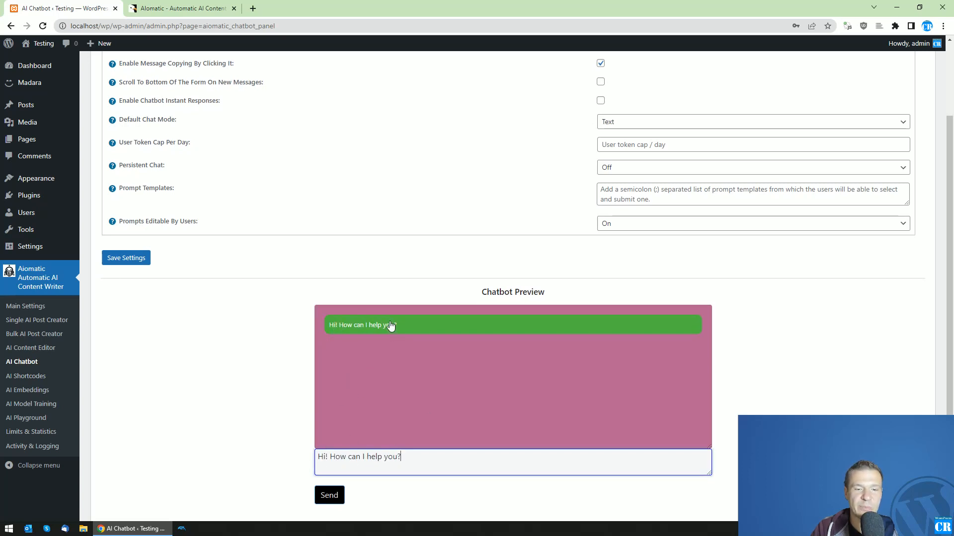
- Compare the Scroll To Bottom Of The Form On New Messages setting with the chatbot preview's message area
scroll(497, 219, "up", 2)
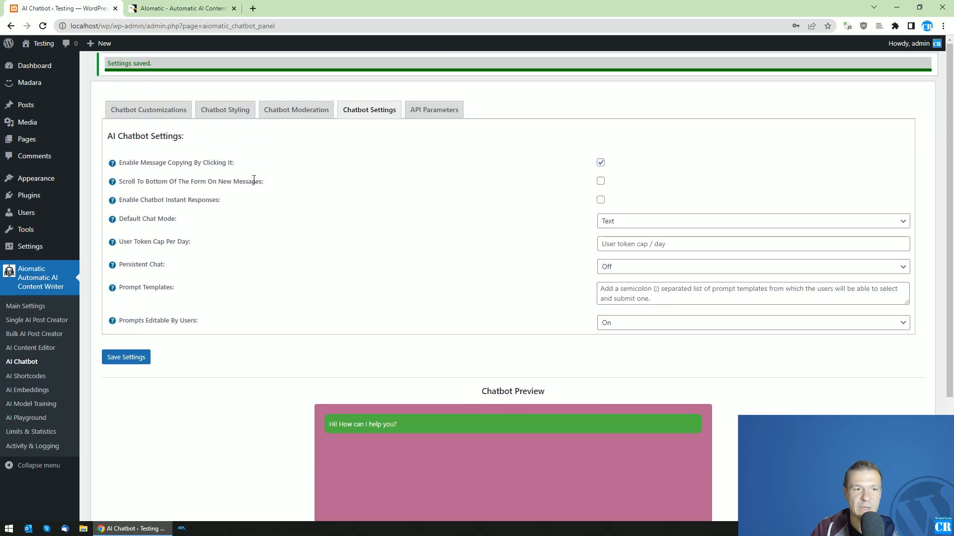
scroll(358, 408, "down", 3)
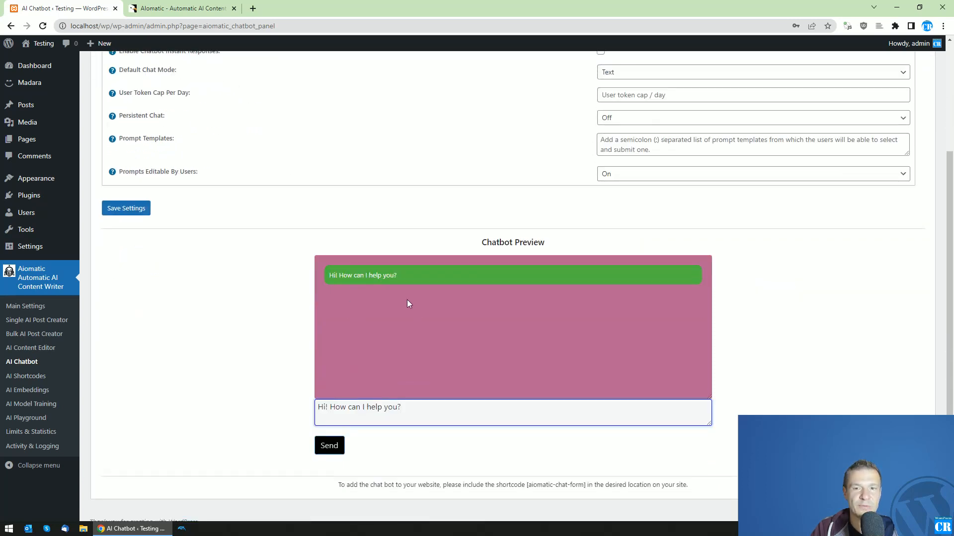
scroll(407, 300, "up", 2)
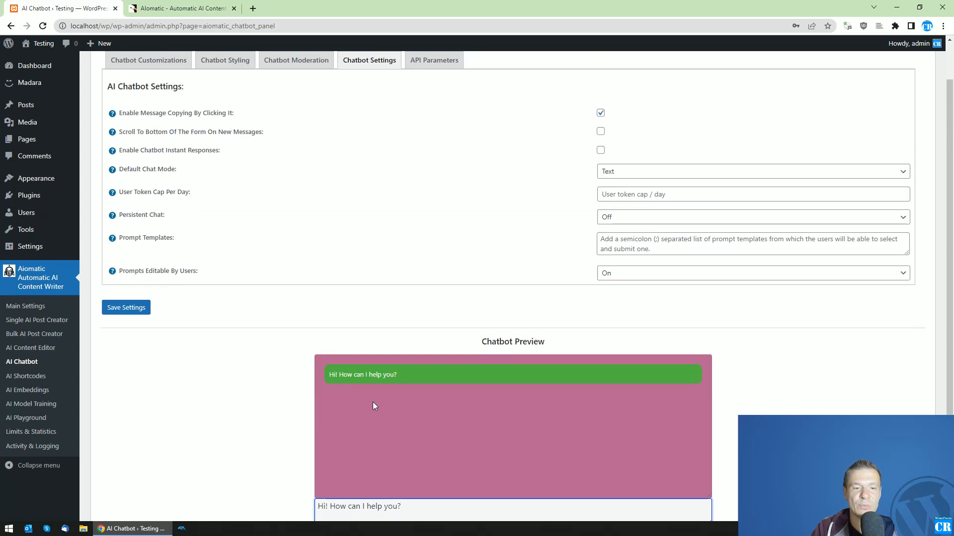
scroll(373, 402, "down", 2)
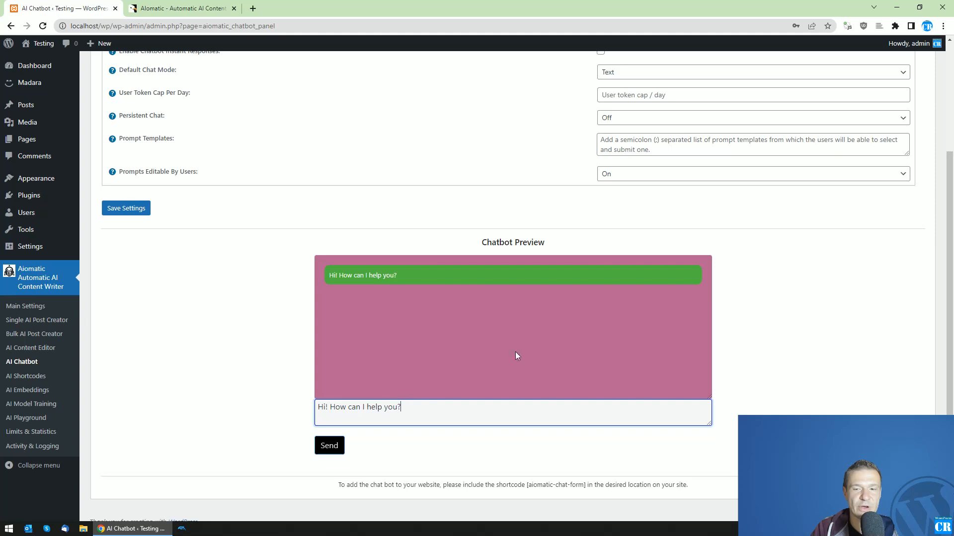
scroll(517, 356, "up", 3)
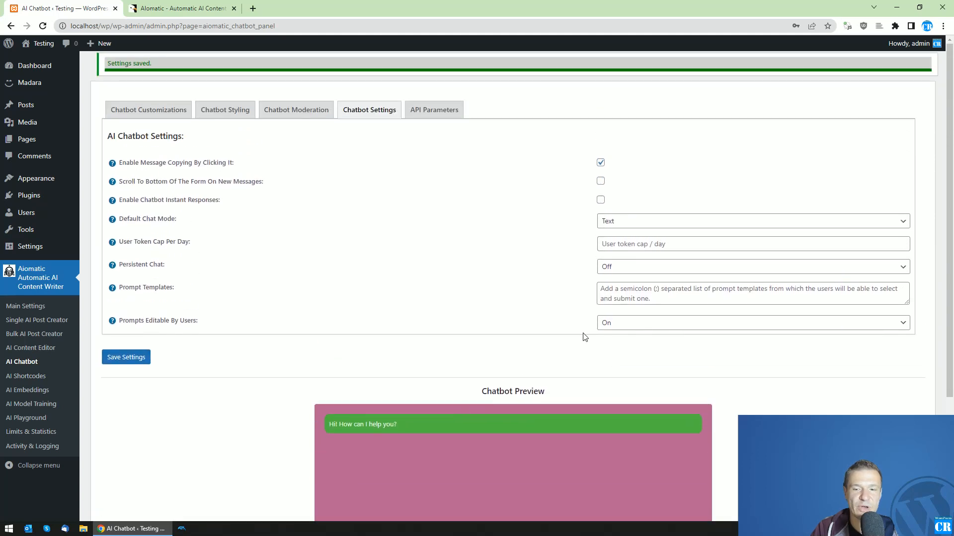
scroll(424, 247, "down", 1)
scroll(353, 452, "down", 2)
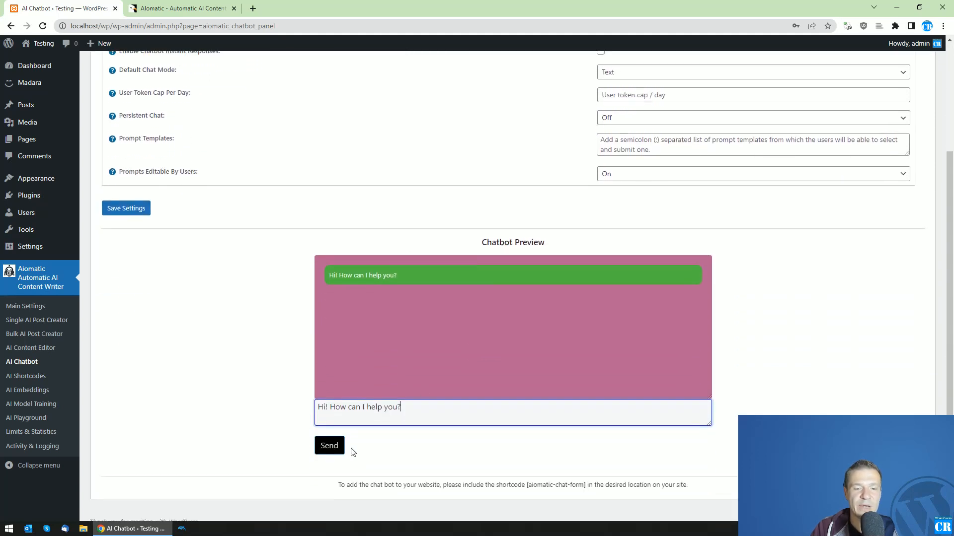
scroll(405, 368, "up", 3)
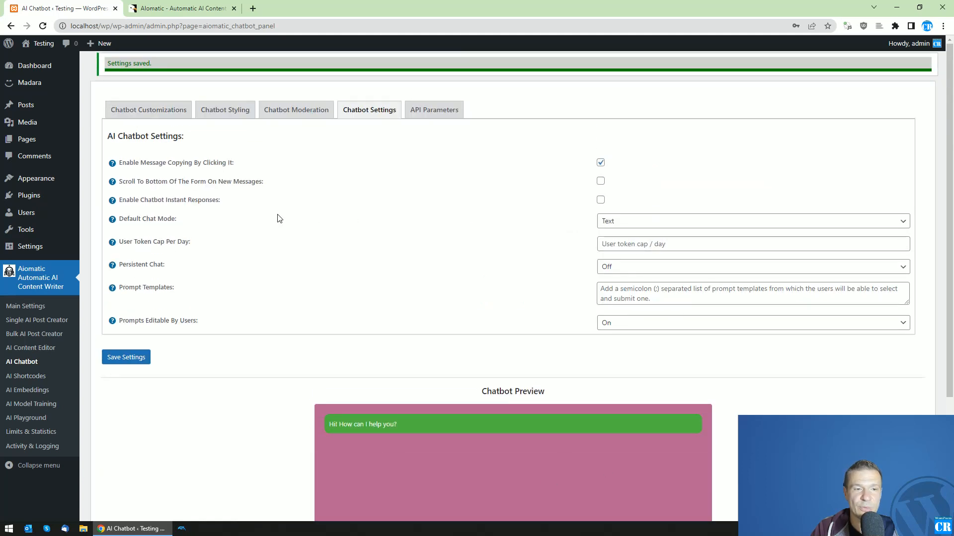
- Enable Chatbot Instant Responses without saving and send "Hi! How can I help you?" in the chatbot preview
left_click_drag(133, 200, 203, 199)
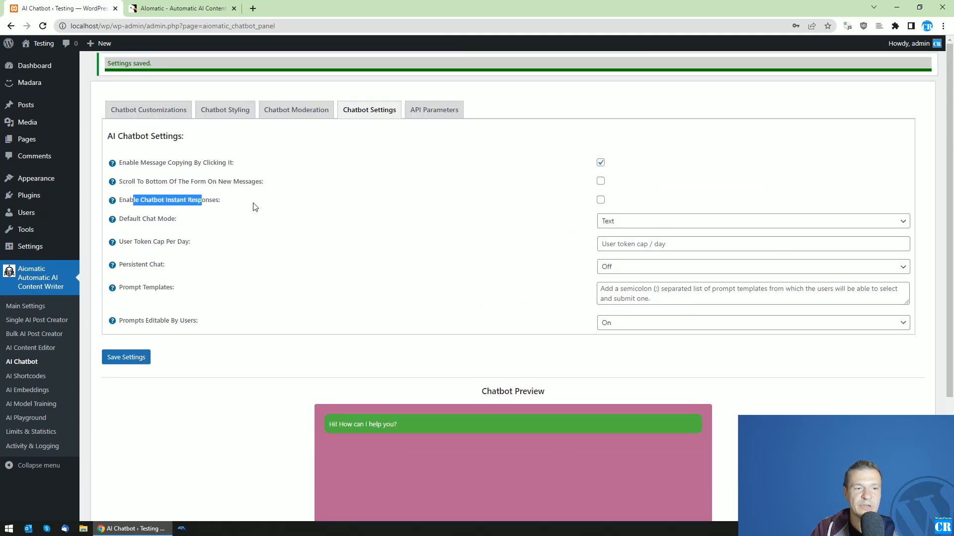
double_click(203, 200)
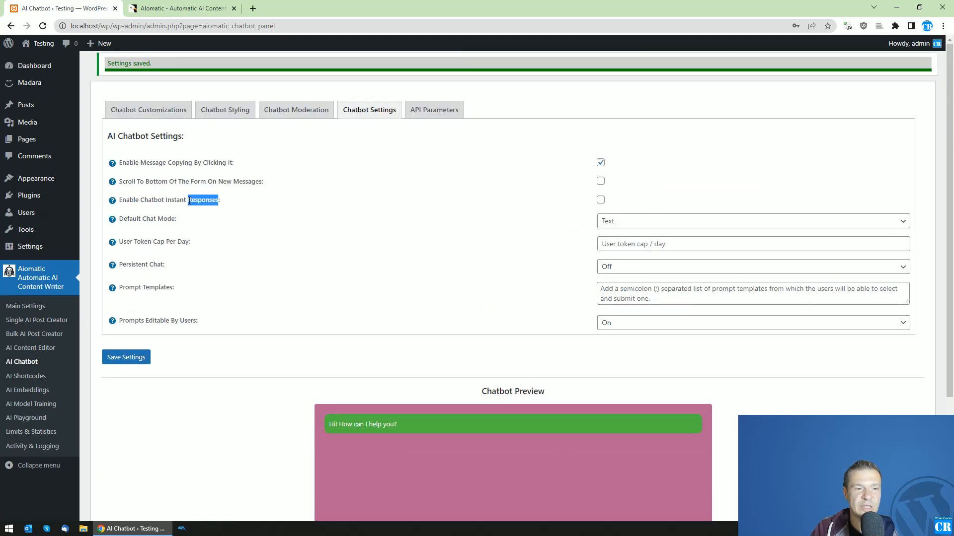
left_click(600, 199)
scroll(554, 218, "down", 2)
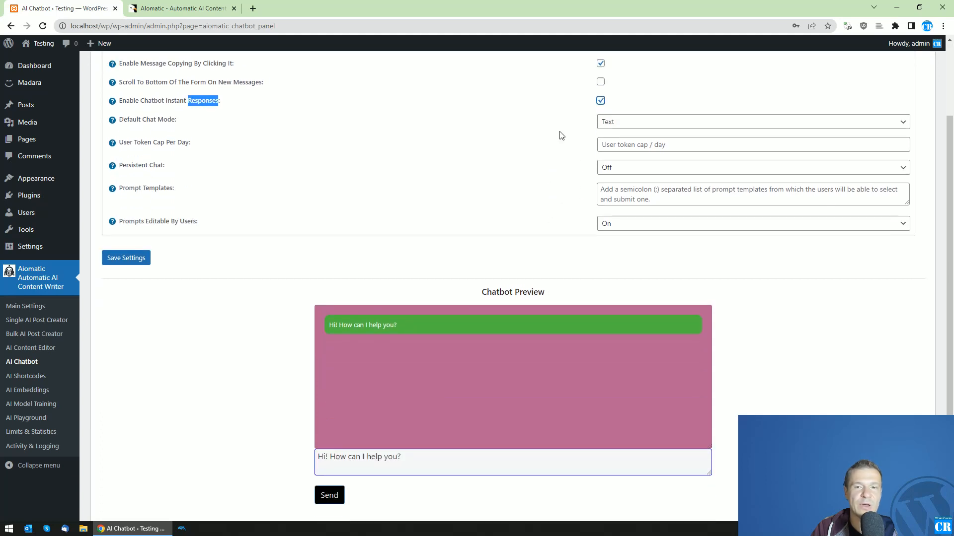
left_click(416, 462)
key("Return")
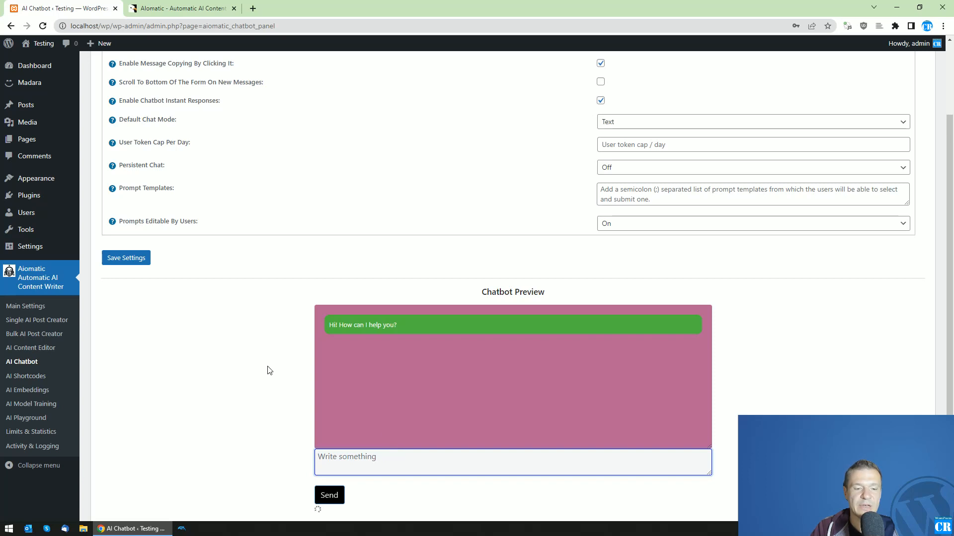
scroll(590, 164, "up", 2)
scroll(577, 430, "down", 3)
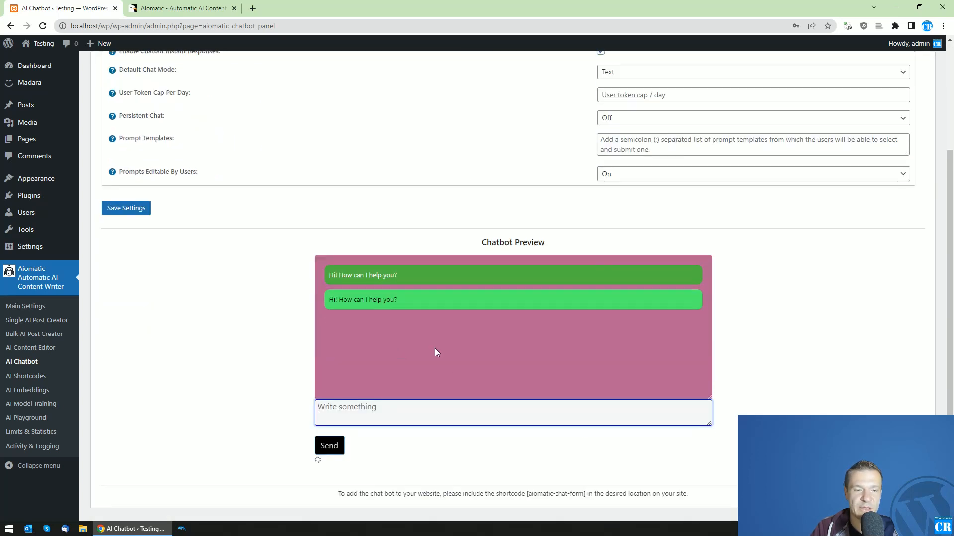
scroll(433, 350, "up", 3)
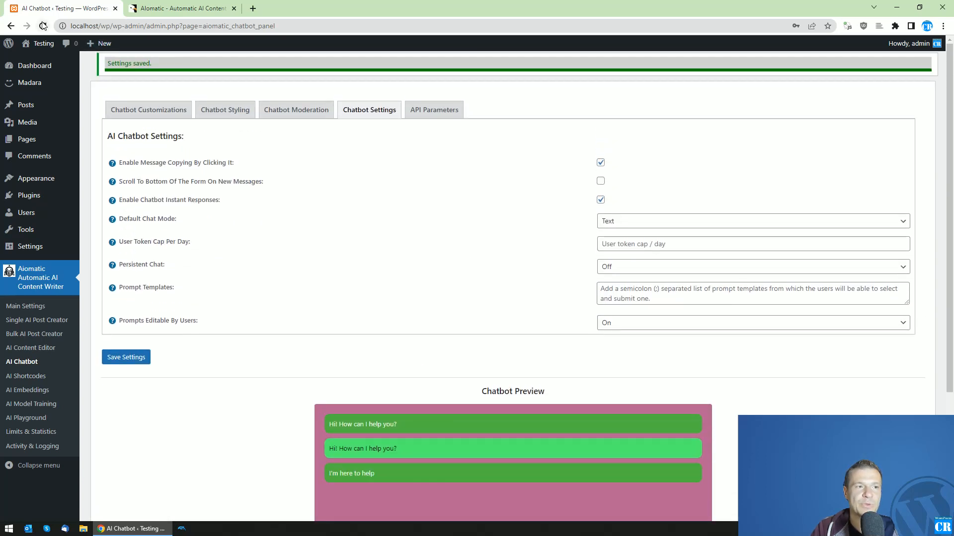
- Reload the chatbot page and test the preview with Instant Responses off by sending "Hi! How can I help you?"
left_click(43, 26)
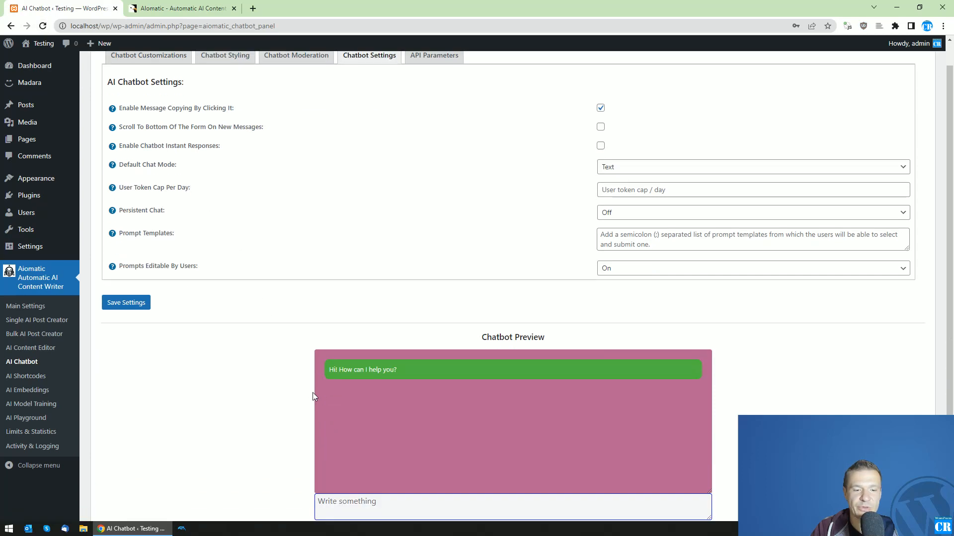
scroll(313, 396, "down", 2)
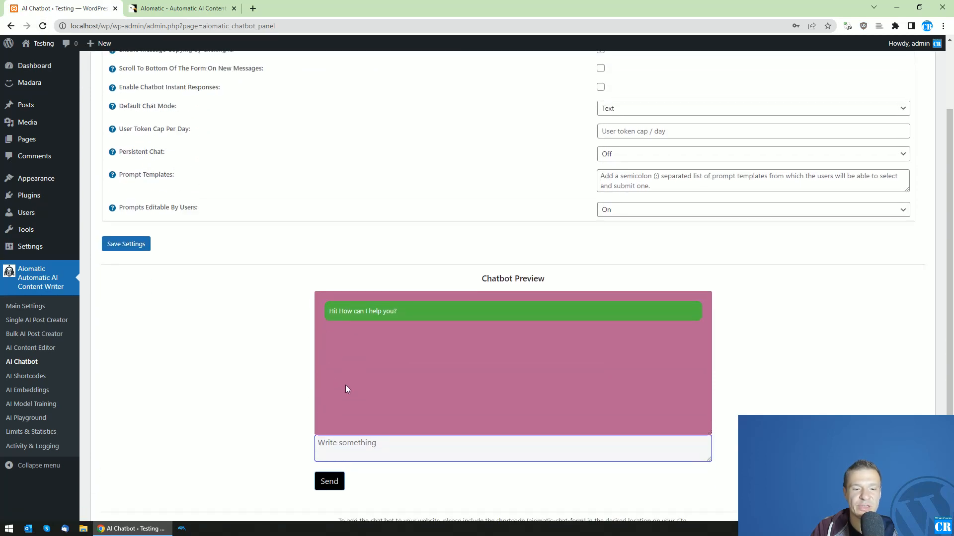
left_click(350, 401)
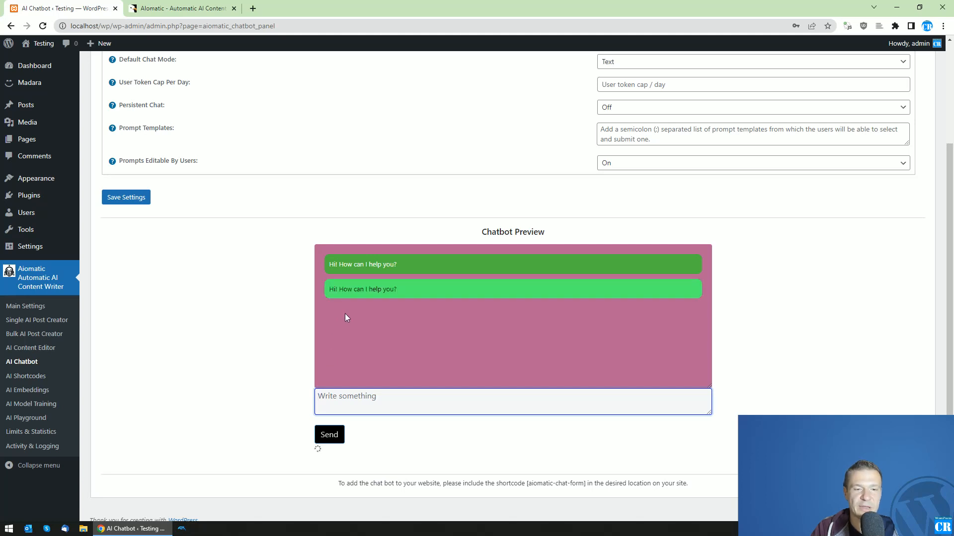
scroll(346, 318, "up", 1)
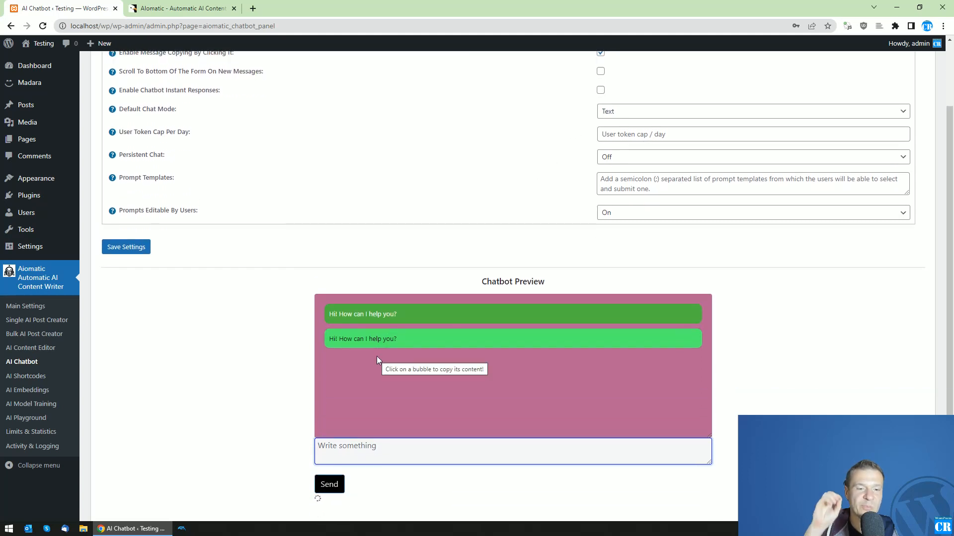
scroll(377, 357, "up", 1)
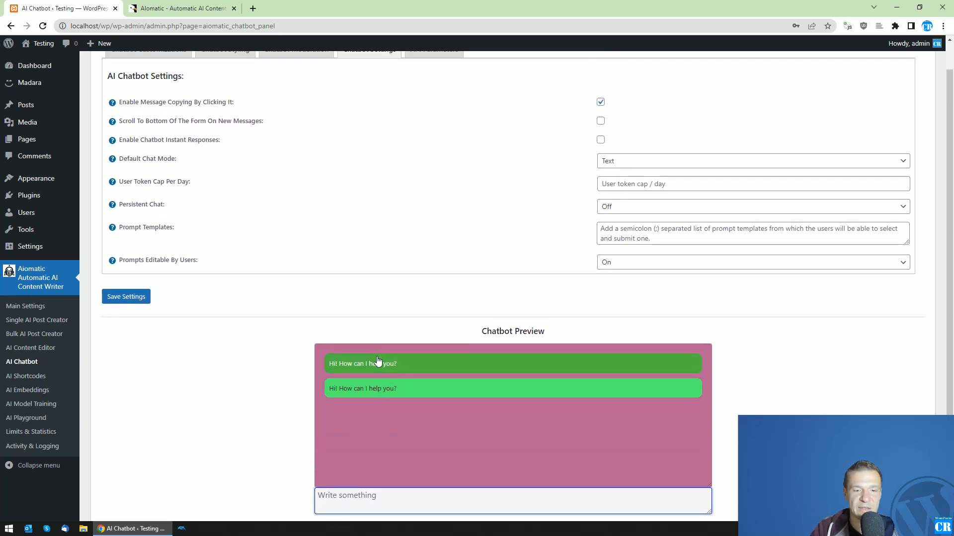
- Reload the chatbot page, set the Default Chat Mode to Image, and check the chatbot preview
left_click(43, 27)
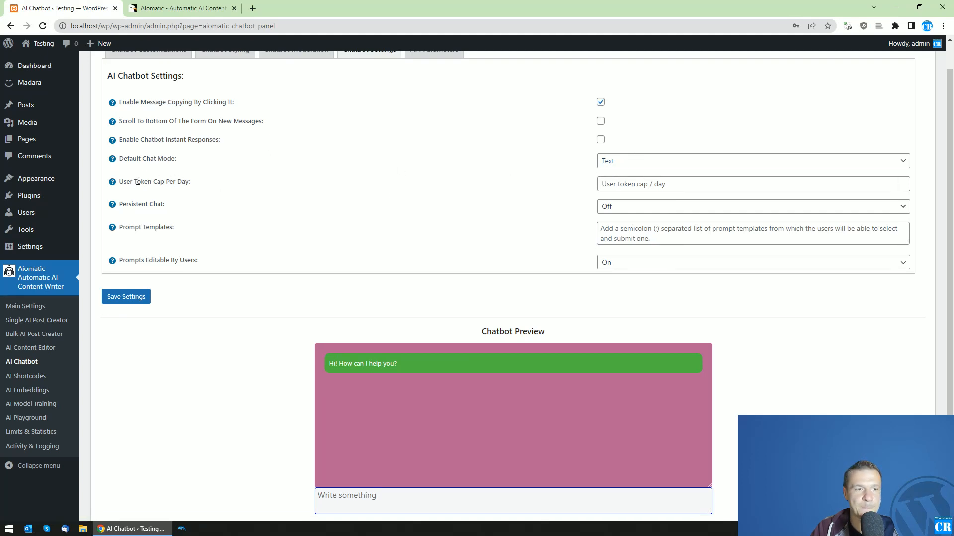
left_click_drag(124, 181, 175, 160)
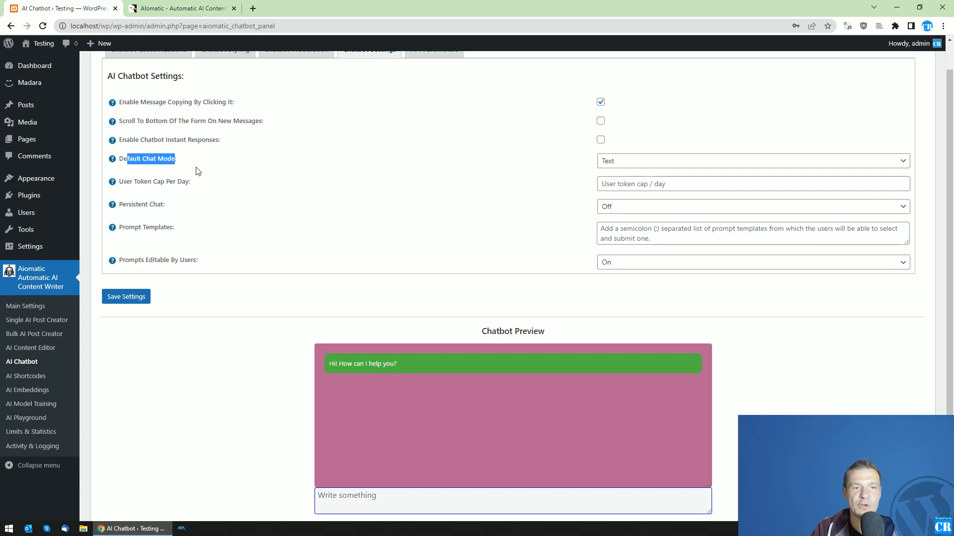
left_click(621, 163)
left_click(622, 184)
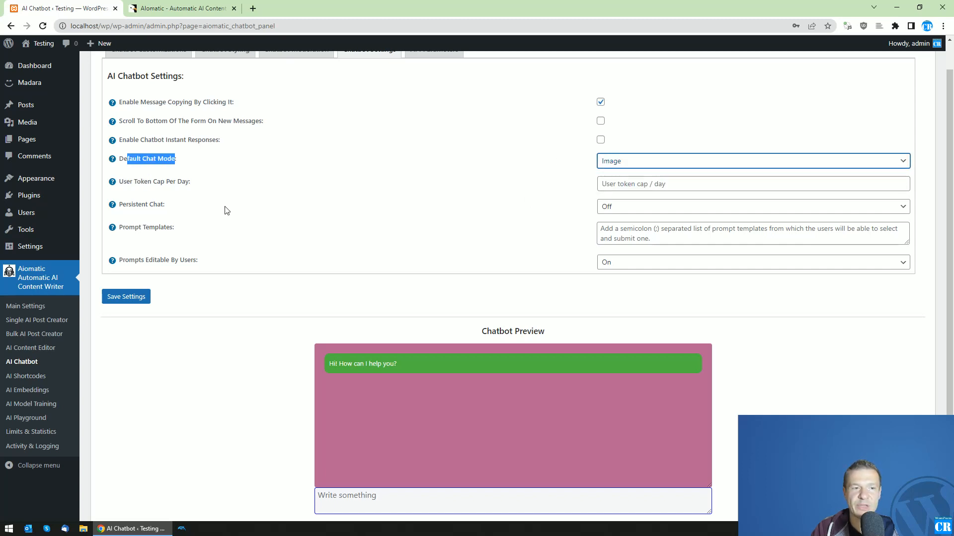
scroll(393, 454, "down", 2)
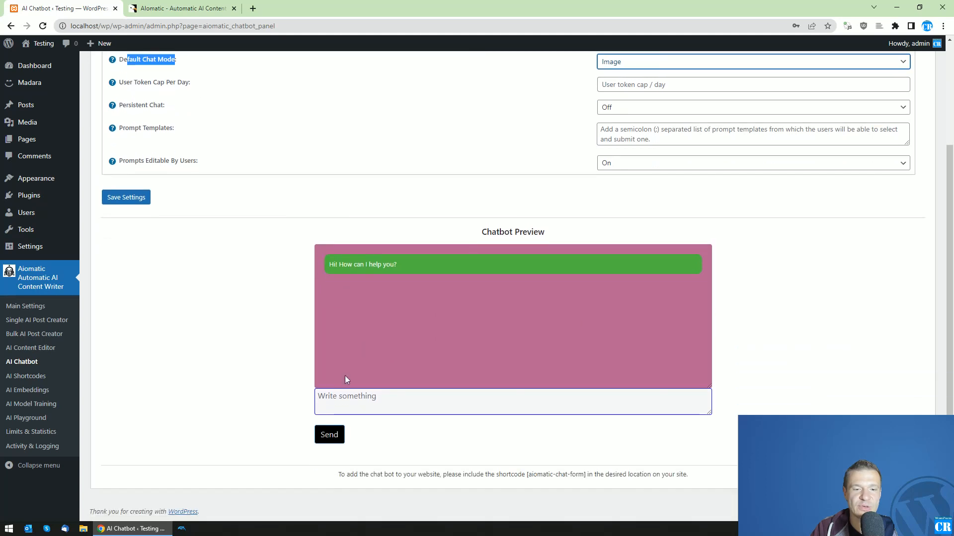
scroll(391, 387, "up", 2)
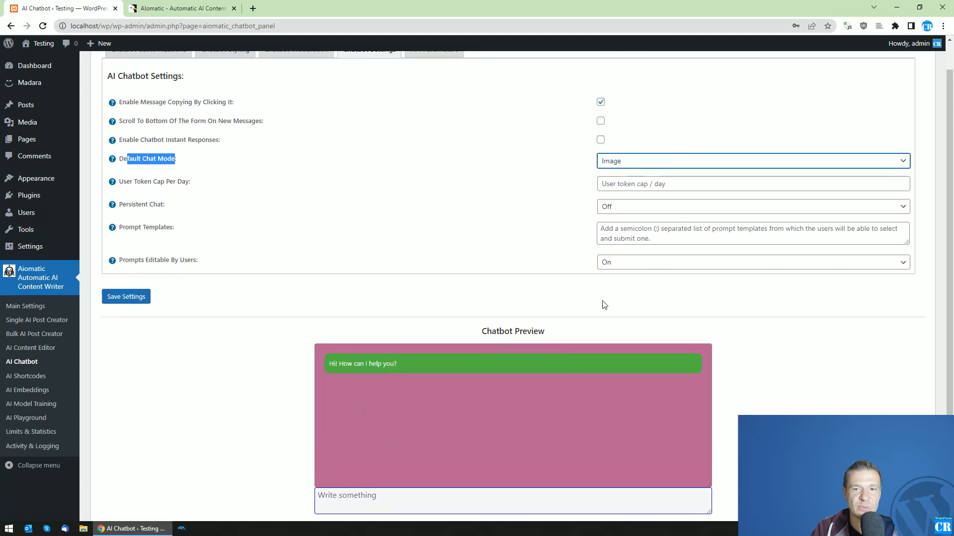
- Set the Default Chat Mode back to Text and look over the chatbot preview
left_click(619, 163)
left_click(616, 172)
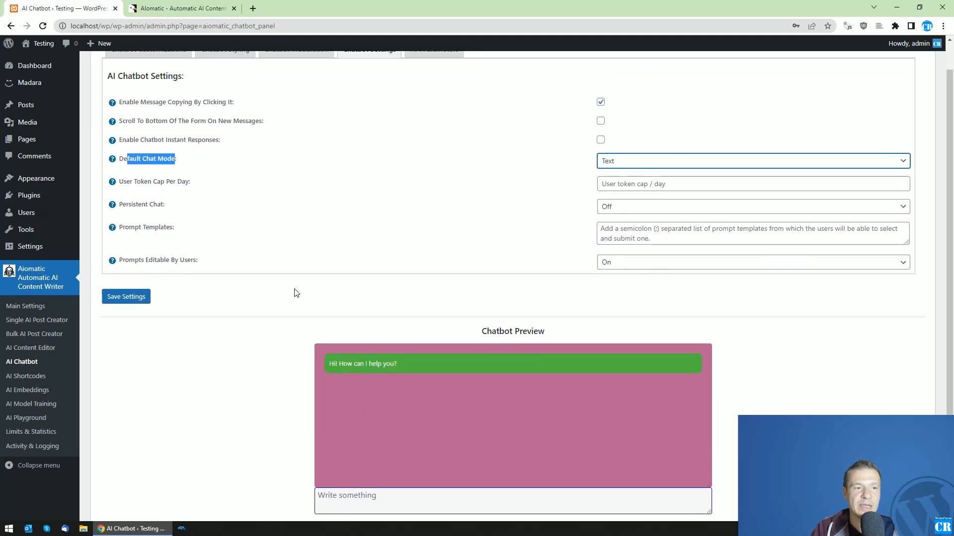
scroll(387, 407, "down", 1)
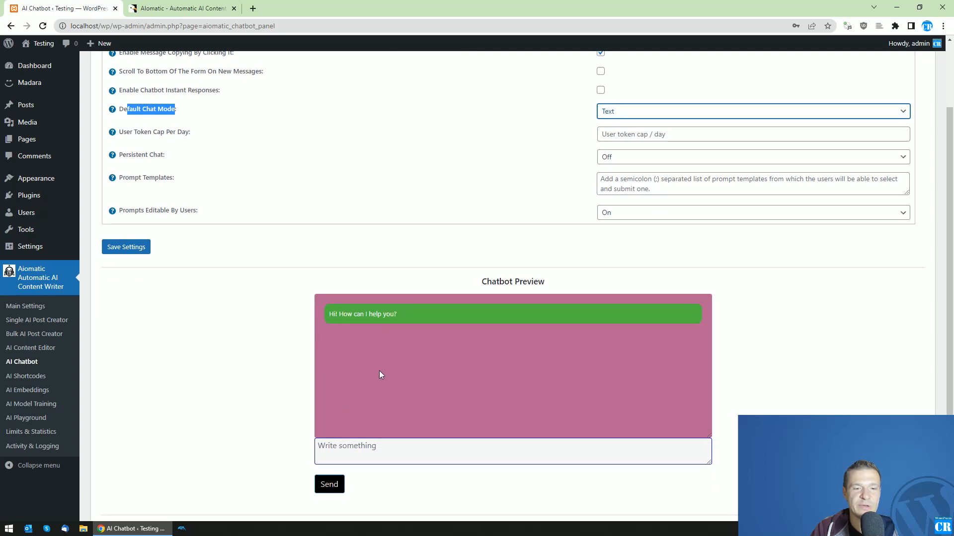
scroll(502, 181, "up", 1)
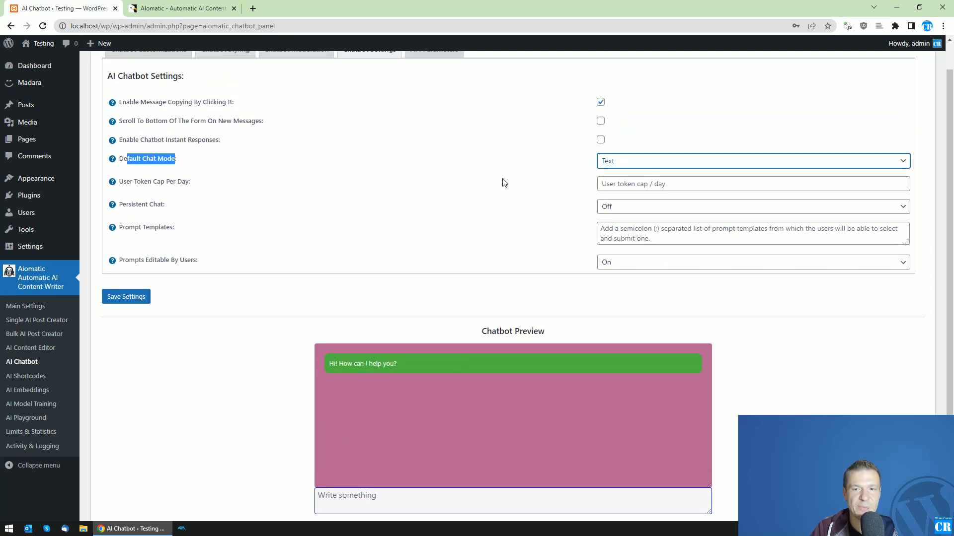
- Review the User Token Cap Per Day field, leaving it empty, and set Persistent Chat to On
left_click_drag(128, 181, 185, 181)
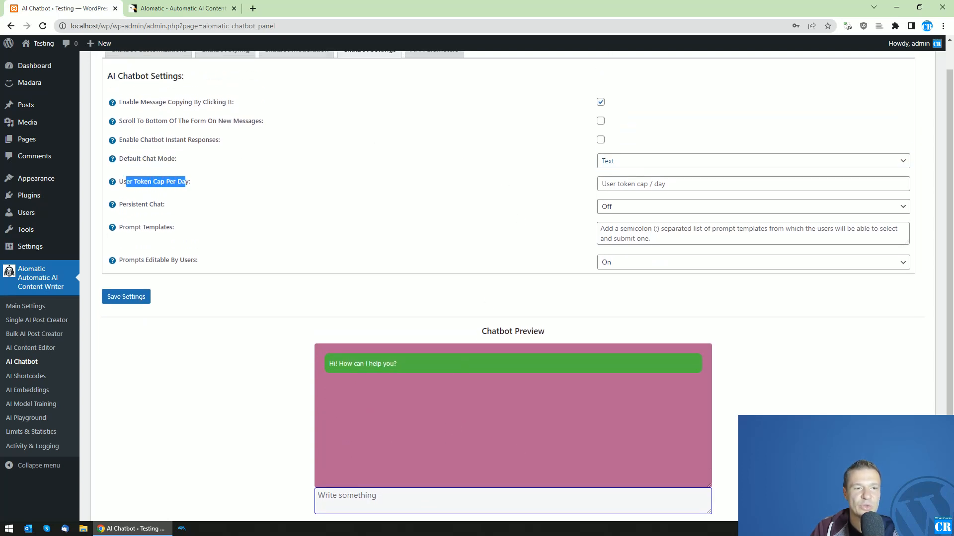
left_click(638, 184)
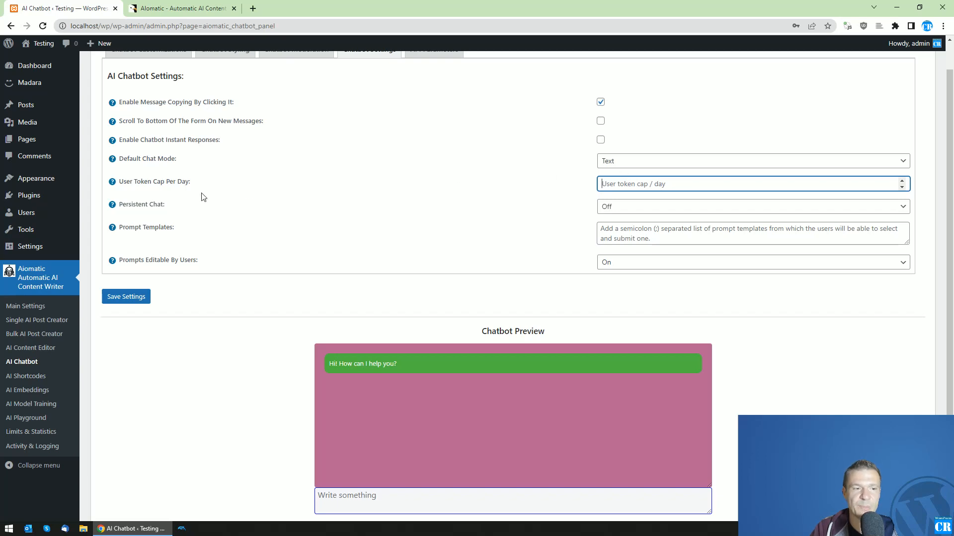
left_click_drag(136, 204, 147, 204)
left_click(610, 207)
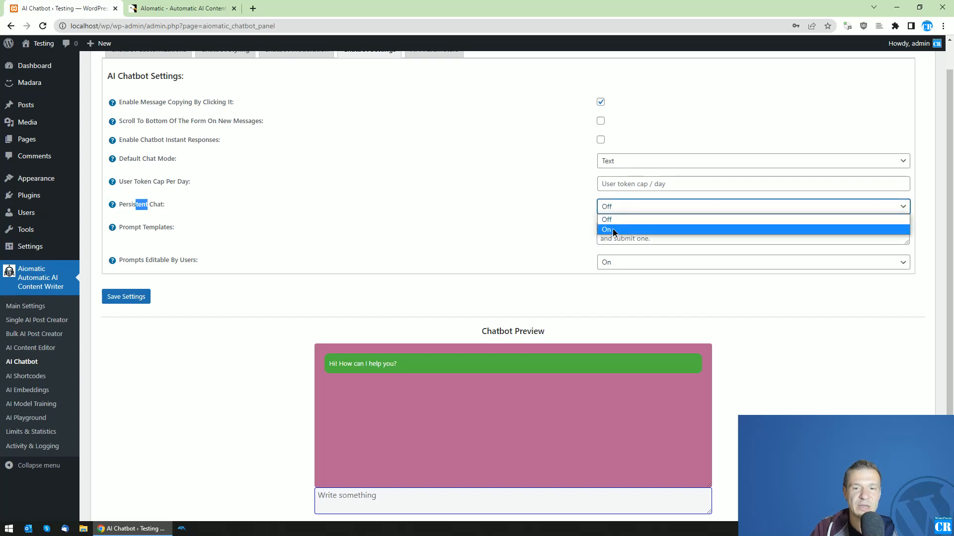
left_click(613, 229)
- Open Limits & Statistics in a separate browser tab and view the Persistent Chat Logs
middle_click(36, 436)
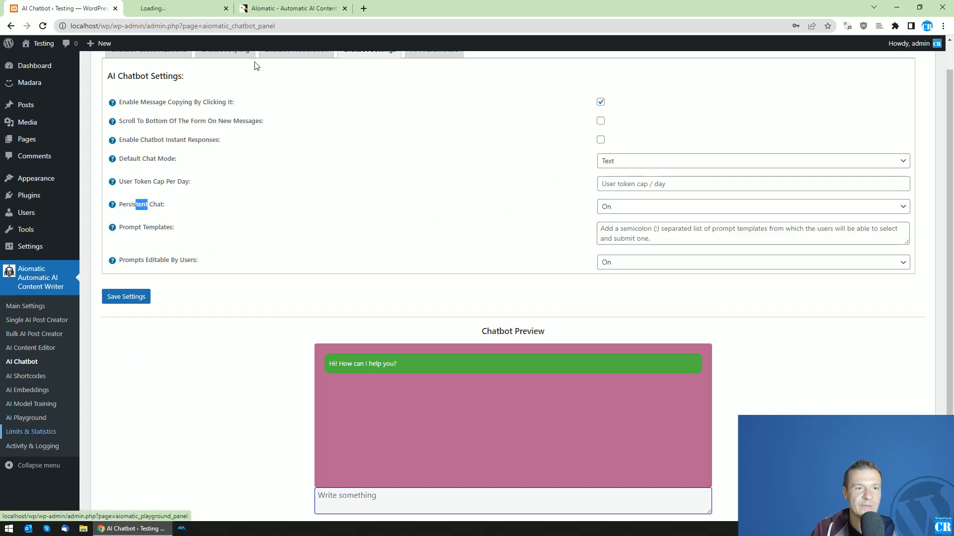
left_click(208, 8)
left_click(372, 106)
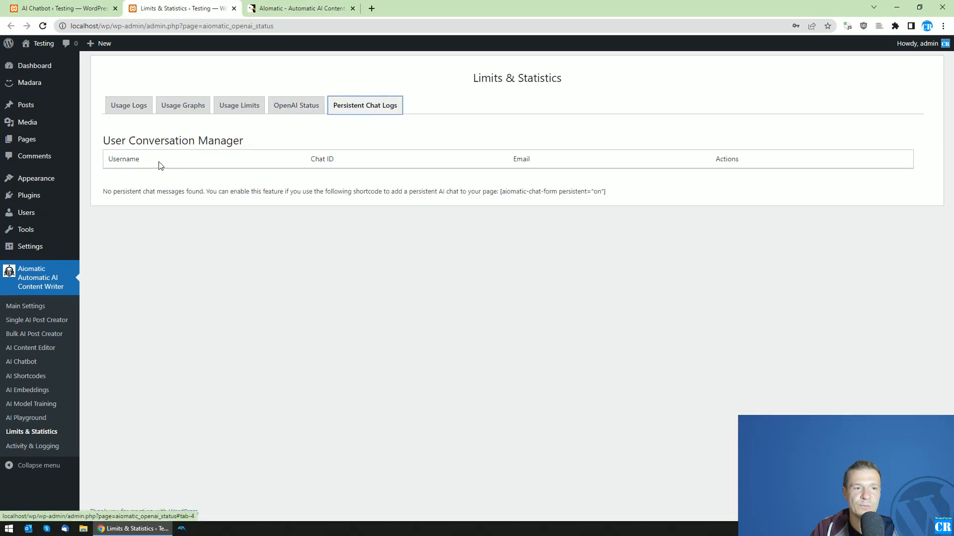
- Return to the AI Chatbot settings and enter "How are you?;What day is today?" as the Prompt Templates
left_click(64, 8)
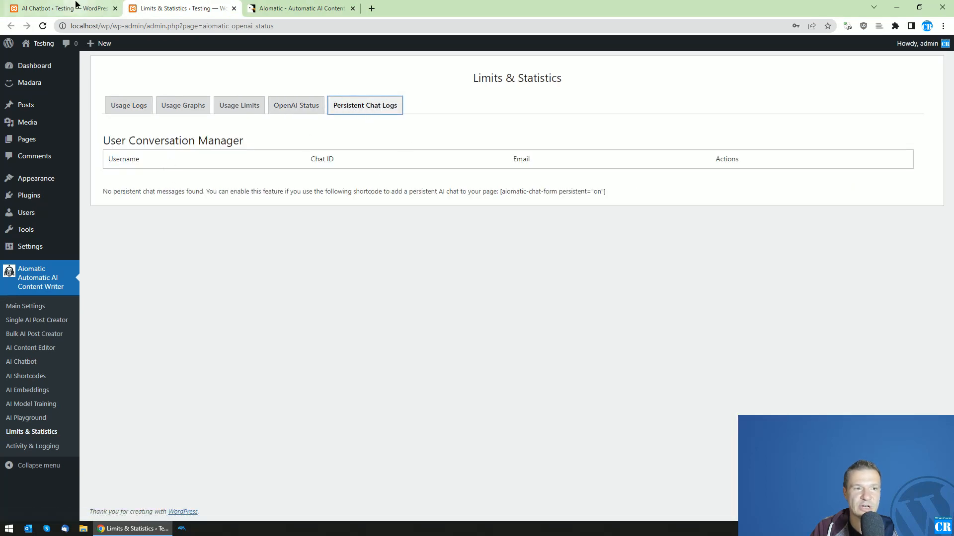
left_click_drag(120, 230, 175, 230)
left_click(653, 230)
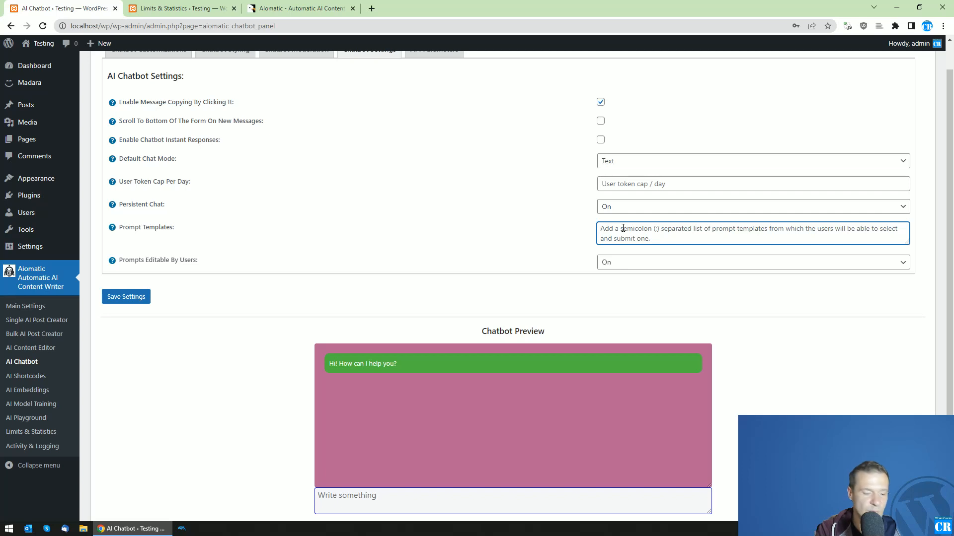
type("H")
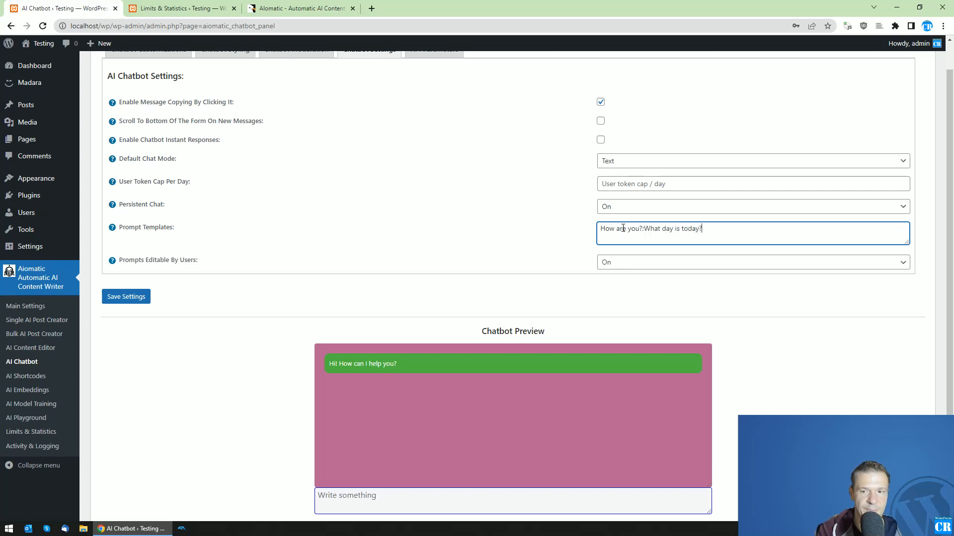
- Save the chatbot settings, reopen Chatbot Settings and view the prompt choices offered in the chatbot preview
left_click(140, 298)
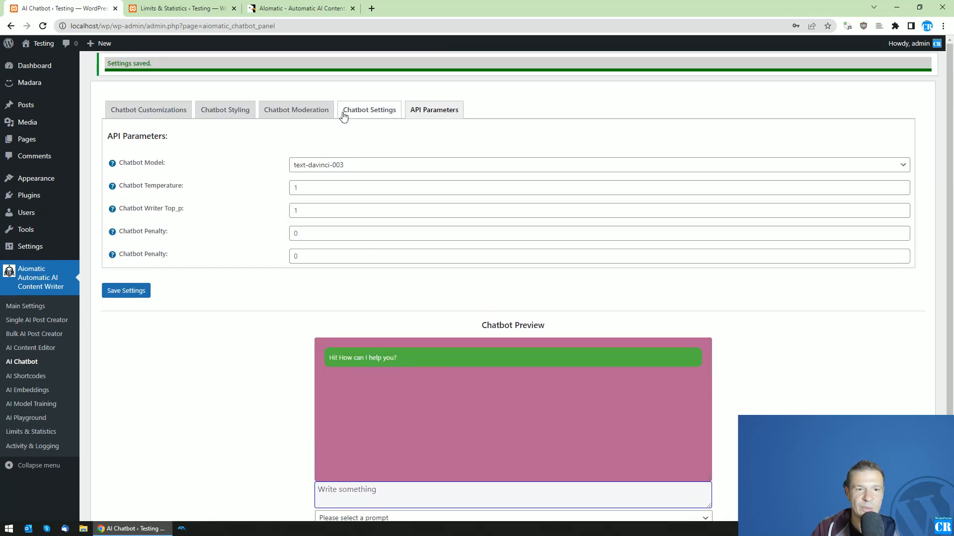
left_click(353, 109)
scroll(402, 320, "down", 3)
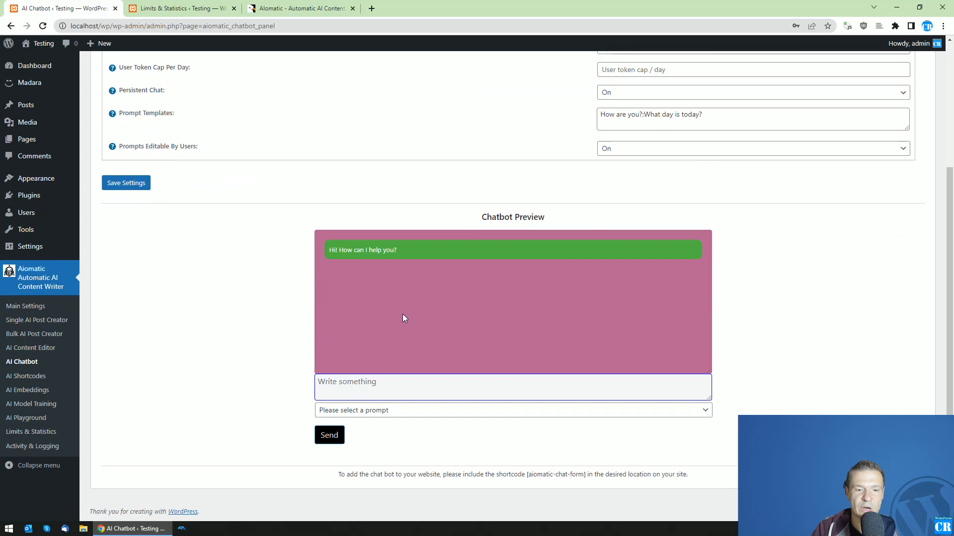
left_click(371, 410)
left_click(259, 394)
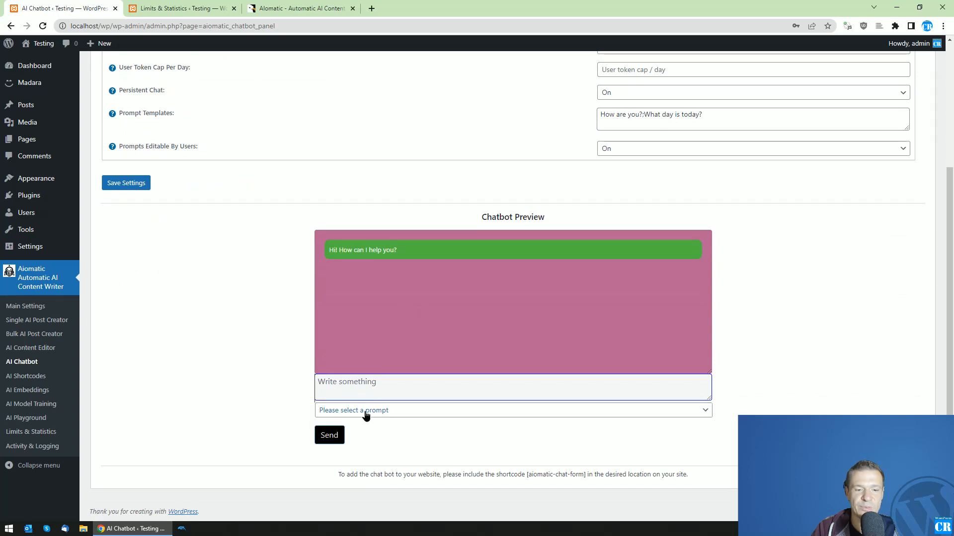
- Test the preview's prompt templates by selecting "What day is today?" and "How are you?", and append "ca" to the latter prompt
left_click(365, 413)
left_click(355, 434)
left_click(350, 410)
left_click(356, 442)
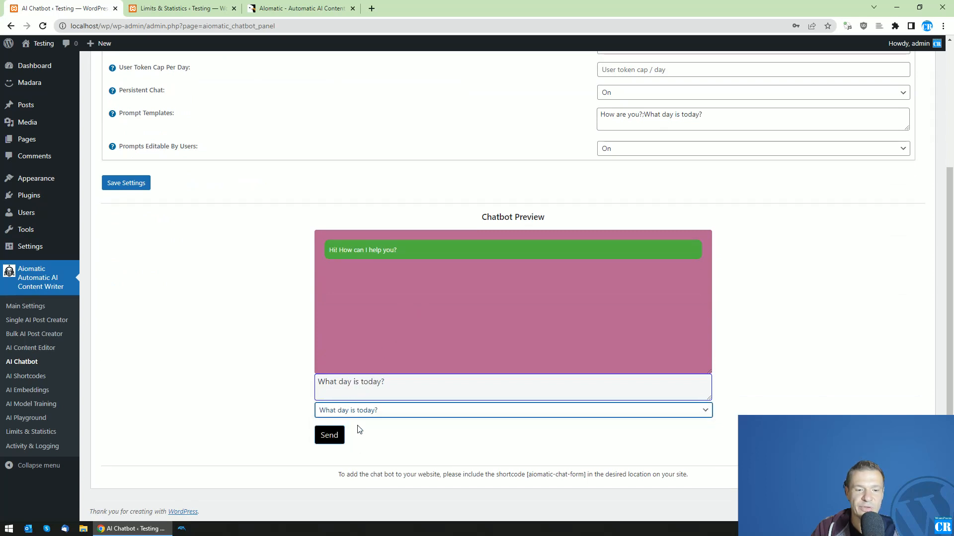
left_click(358, 416)
left_click(360, 433)
left_click(362, 385)
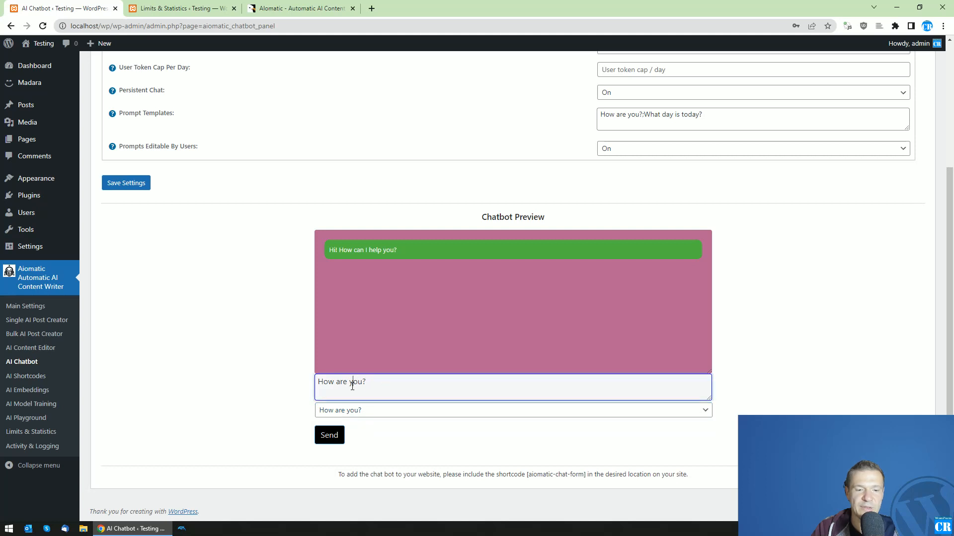
- Set Prompts Editable By Users to Off and save the chatbot settings
left_click(602, 150)
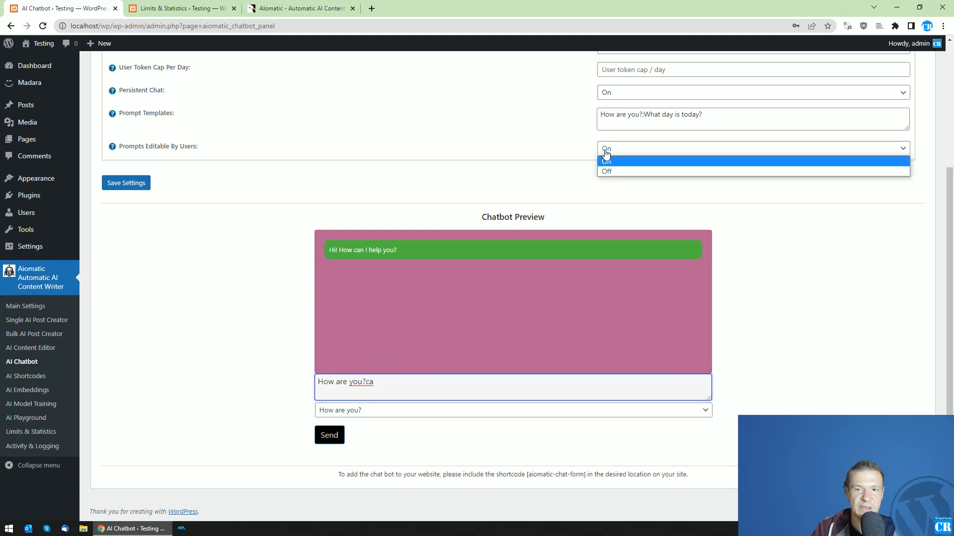
left_click(642, 175)
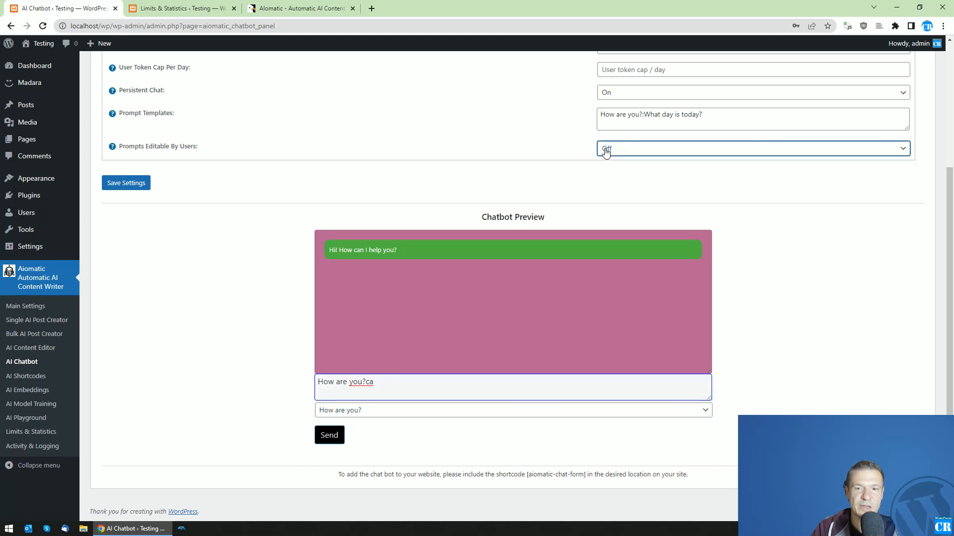
left_click(127, 183)
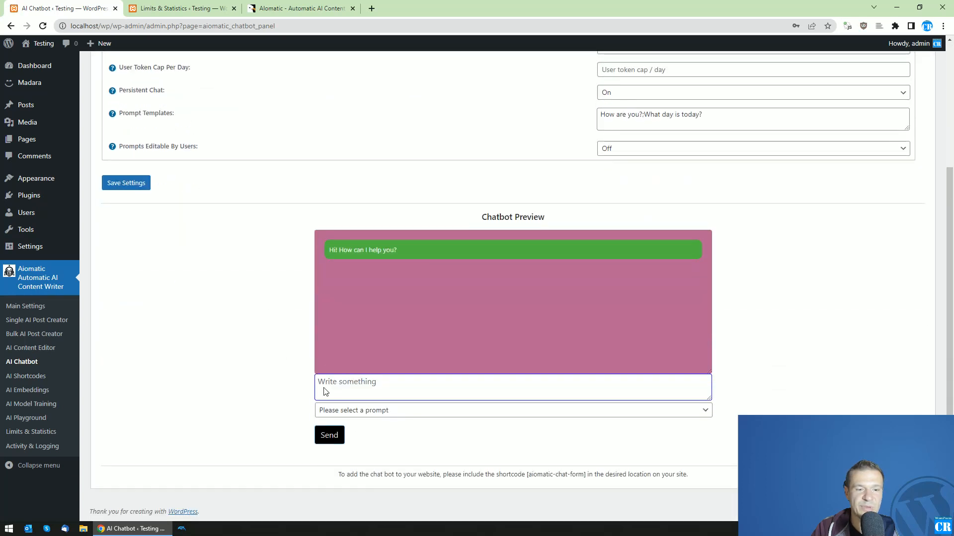
- Select "How are you?" in the preview, try to edit its text, and switch to the "What day is today?" prompt
left_click(356, 411)
left_click(351, 394)
left_click(355, 411)
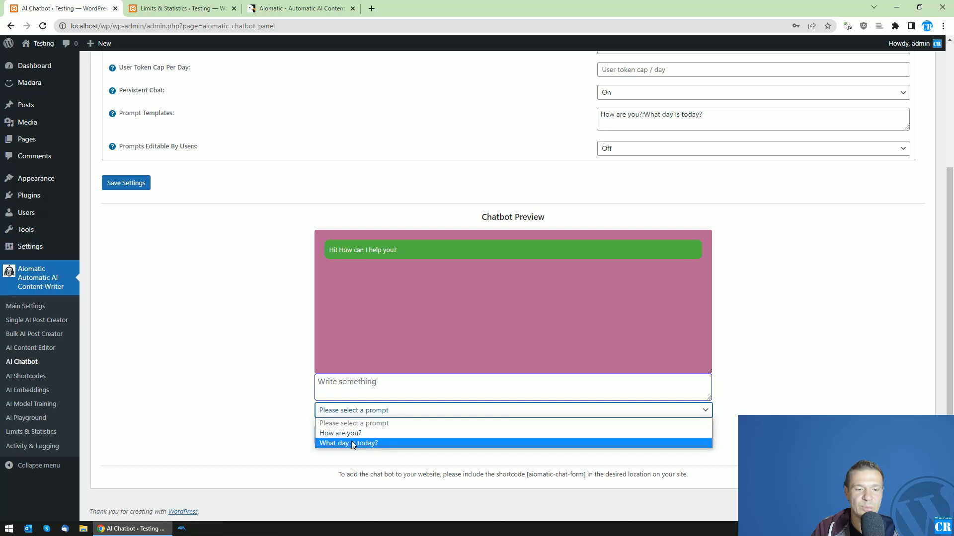
left_click(355, 431)
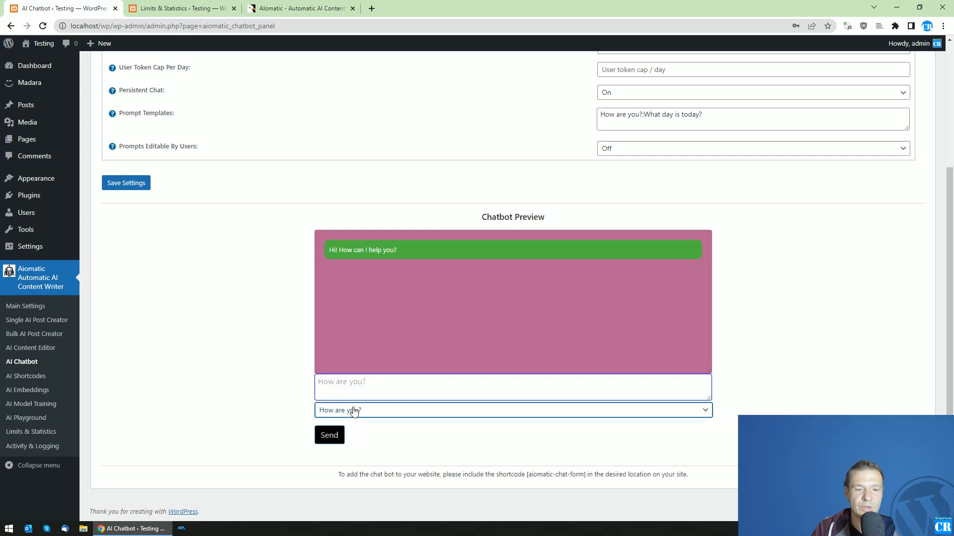
double_click(375, 386)
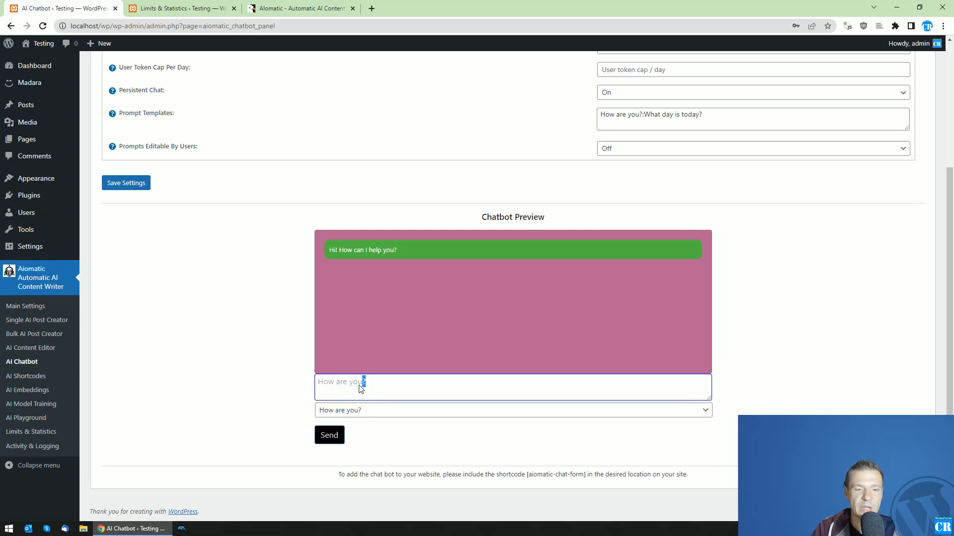
left_click(363, 385)
left_click(356, 412)
left_click(359, 442)
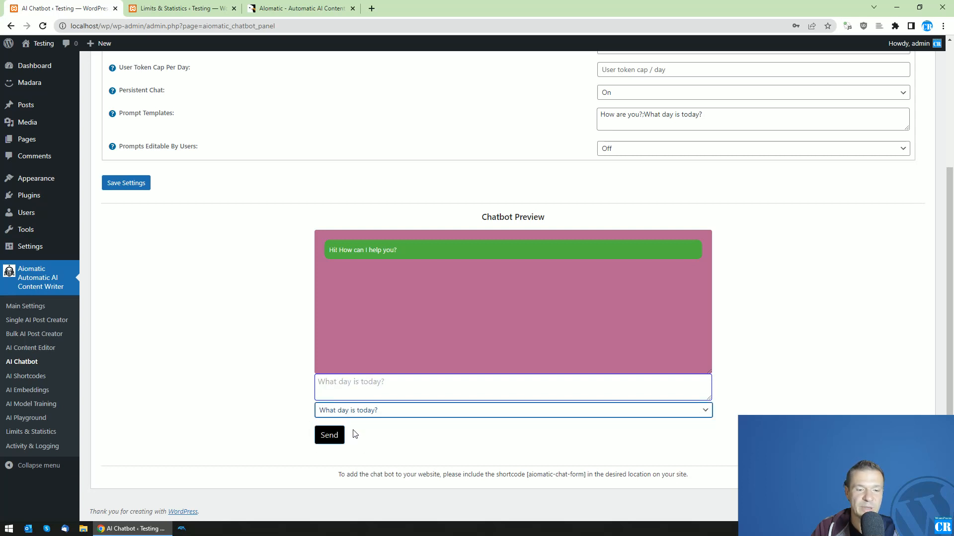
- Set Prompts Editable By Users back to On and clear the Prompt Templates field
scroll(497, 224, "up", 4)
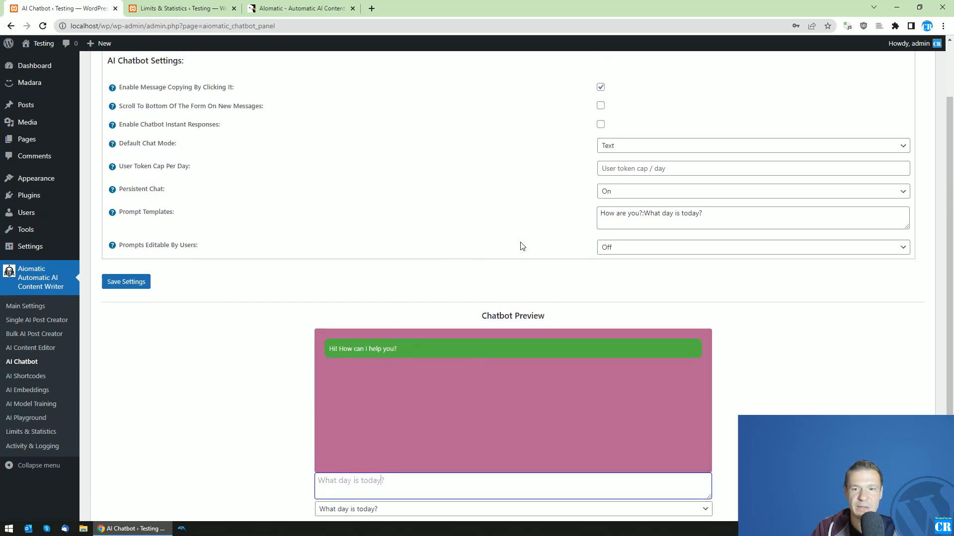
left_click(614, 324)
left_click(615, 337)
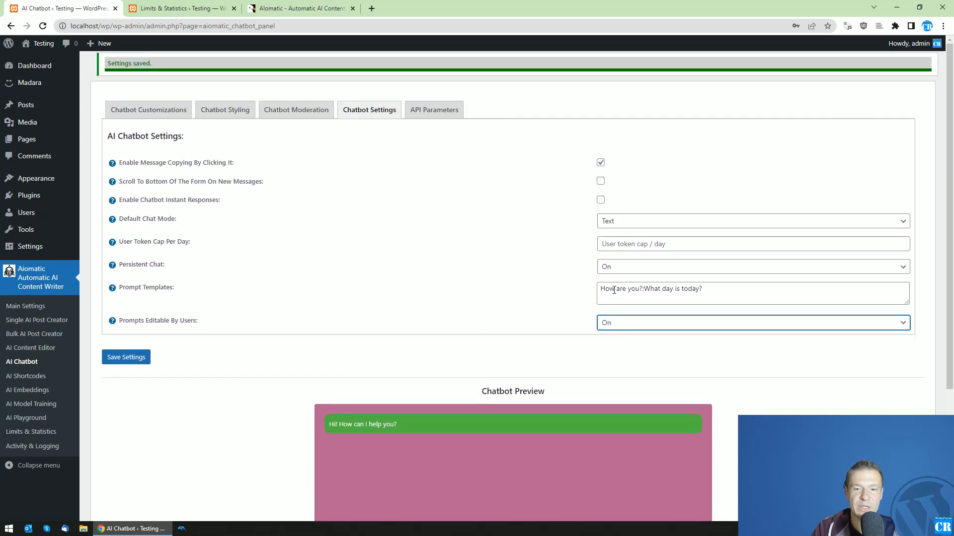
triple_click(623, 290)
key("BackSpace")
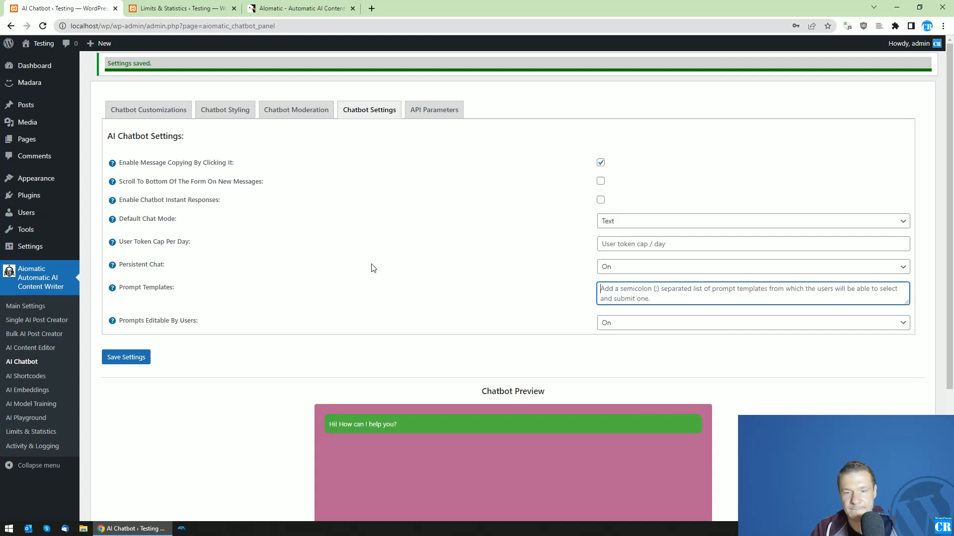
- Set Persistent Chat to Off and save the chatbot settings
left_click(629, 270)
left_click(621, 280)
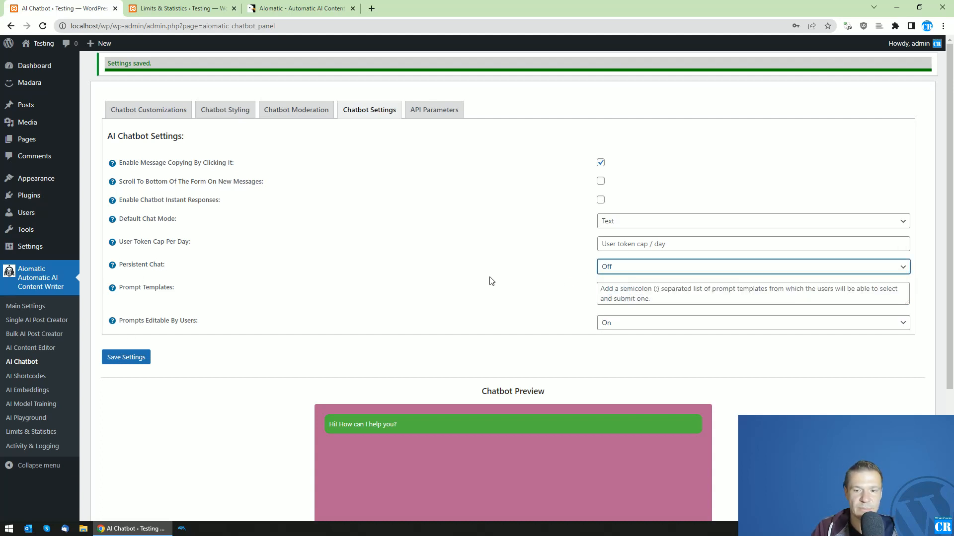
left_click(126, 357)
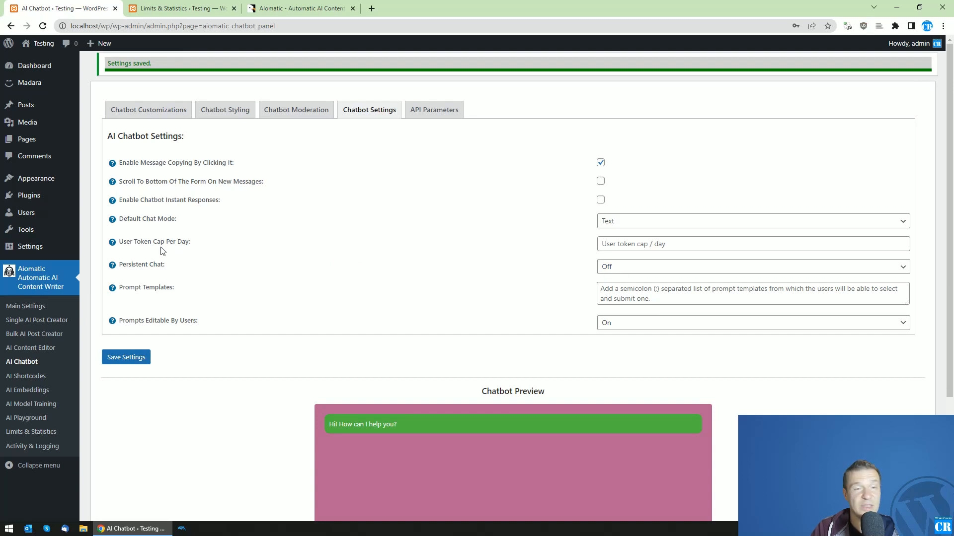
- Review the chatbot's API Parameters, including the available chatbot models and the help notes for the two Chatbot Penalty fields
left_click(426, 109)
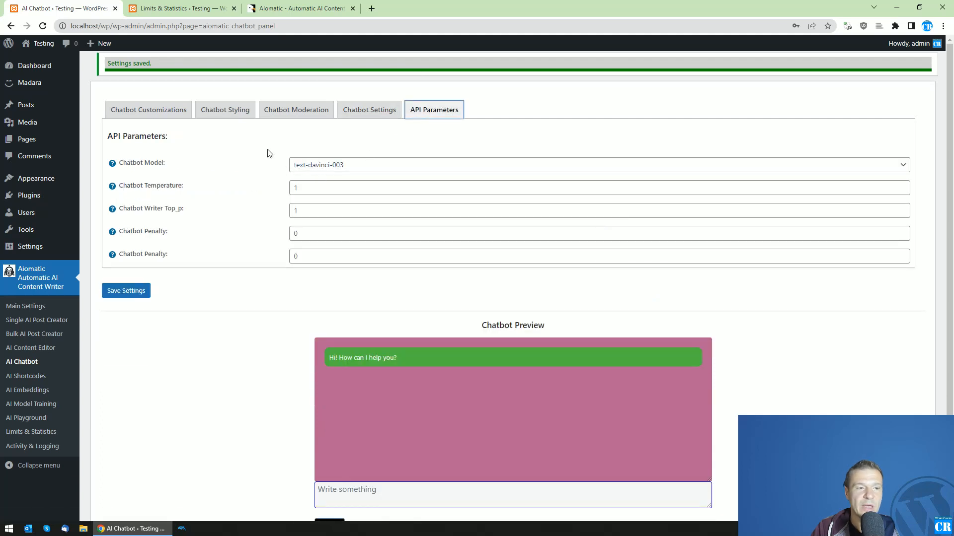
left_click(305, 166)
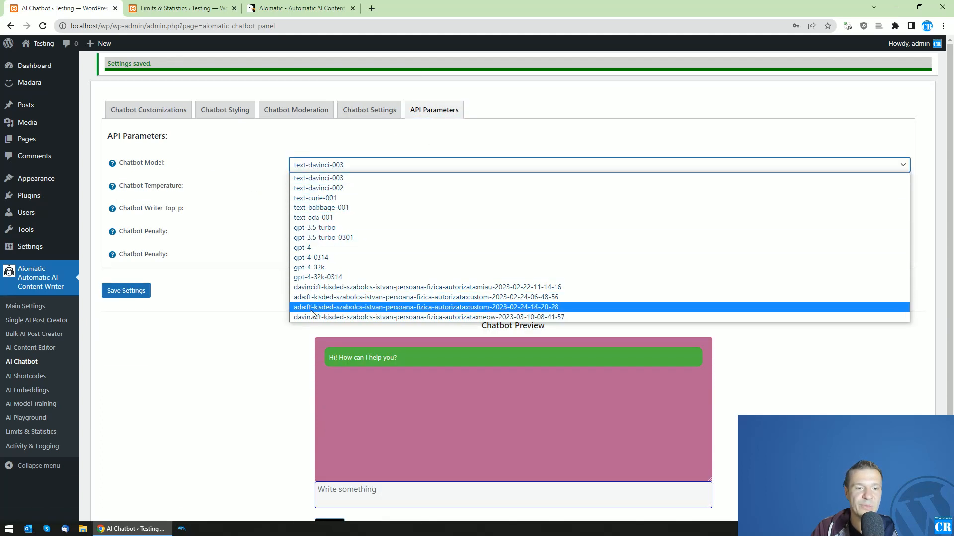
left_click(259, 200)
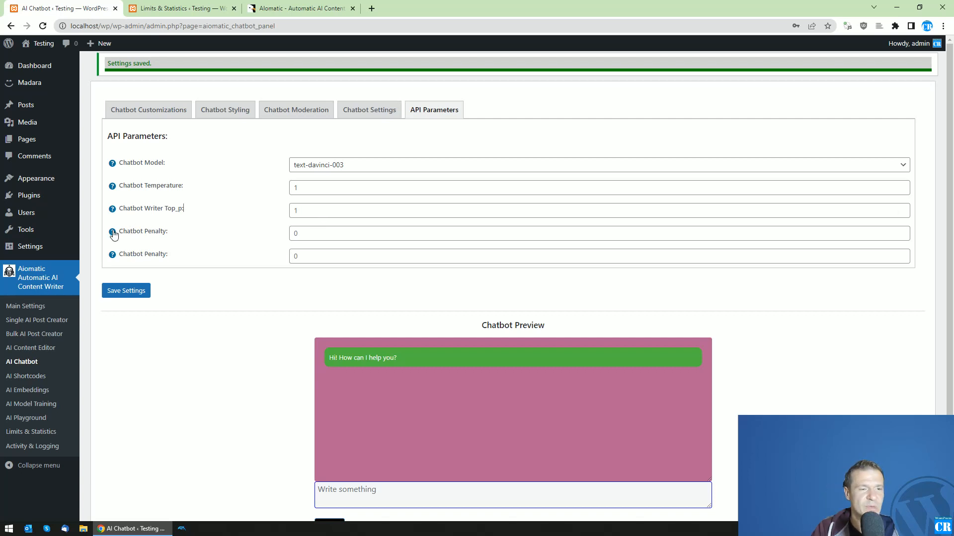
mouse_move(113, 257)
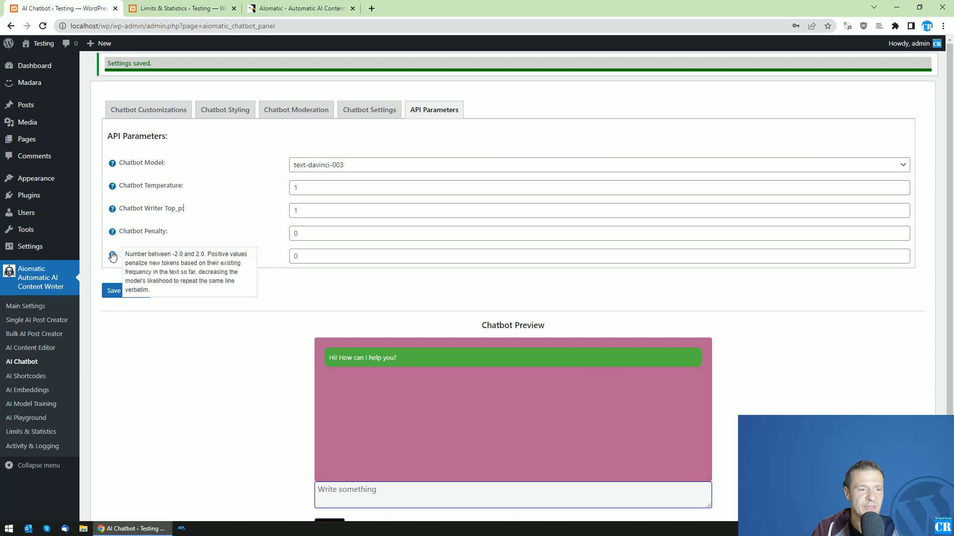
mouse_move(115, 236)
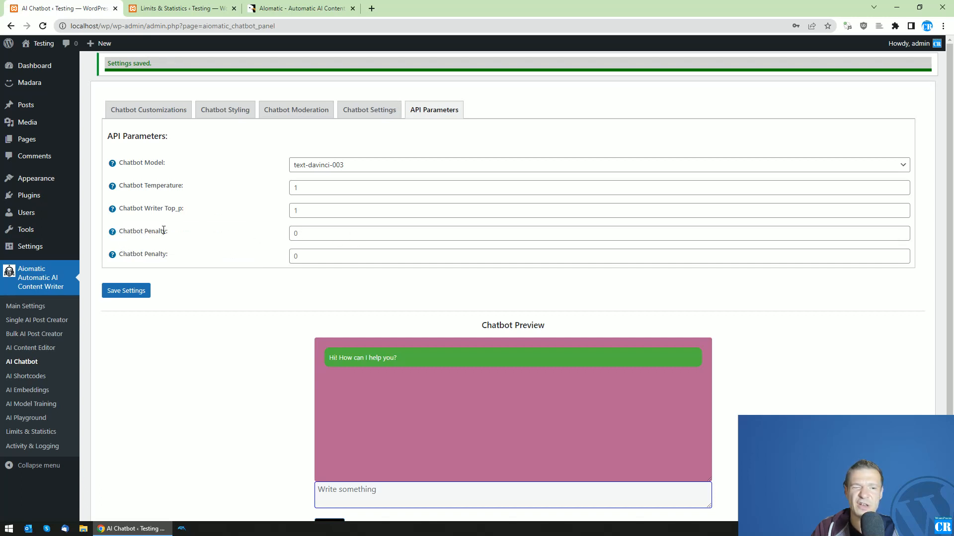
left_click_drag(122, 233, 168, 234)
left_click(191, 234)
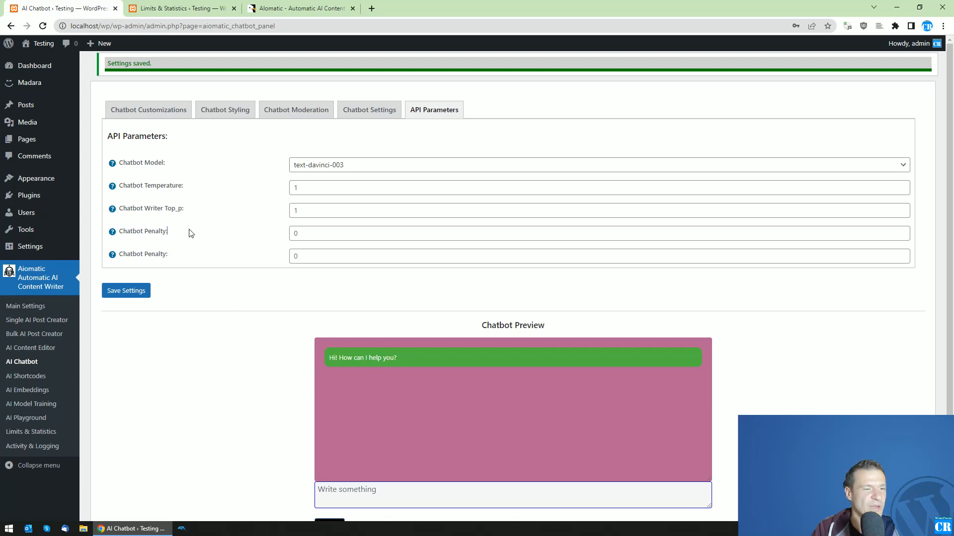
- Review the Chatbot Customizations and the preview, and highlight the [aiomatic-chat-form] shortcode beneath it
left_click(175, 110)
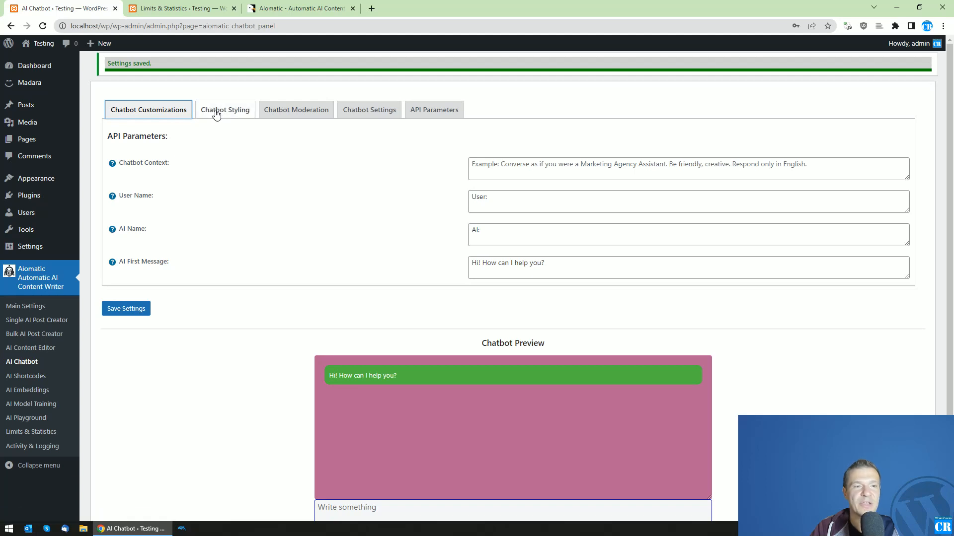
scroll(236, 269, "down", 2)
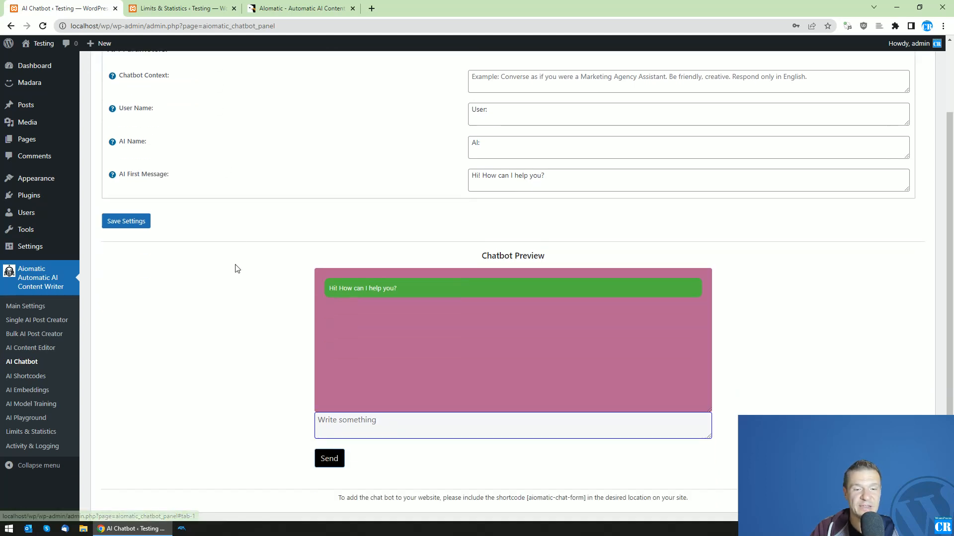
scroll(236, 270, "up", 2)
scroll(398, 453, "down", 2)
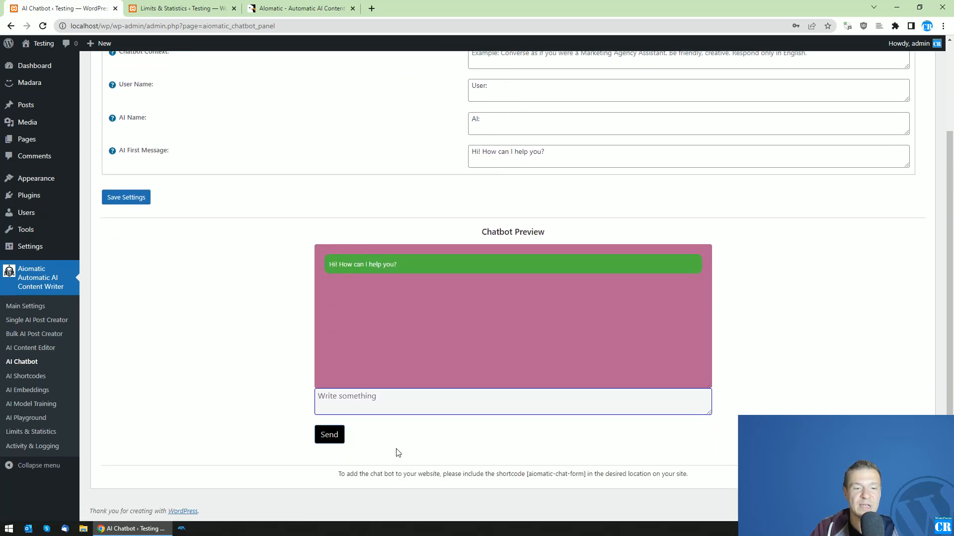
left_click_drag(527, 474, 586, 474)
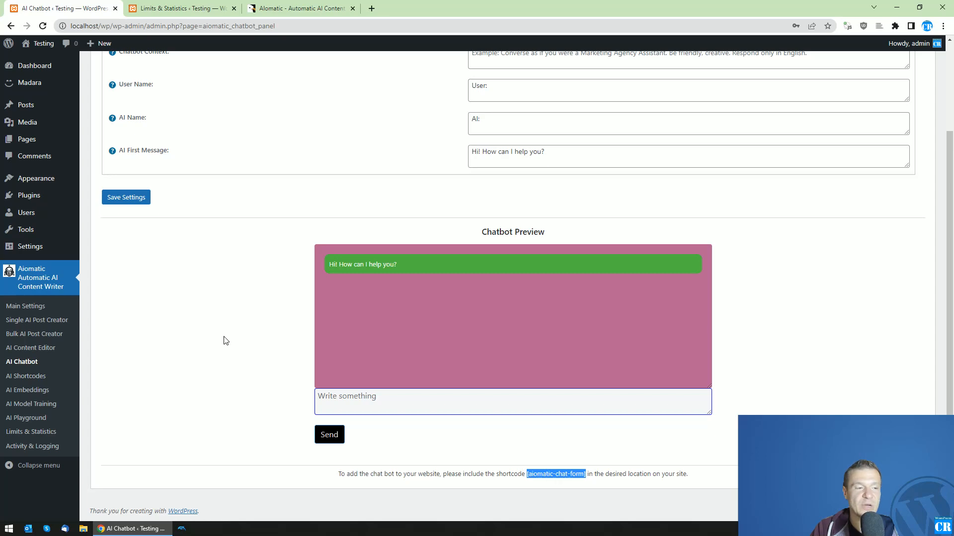
scroll(223, 336, "up", 2)
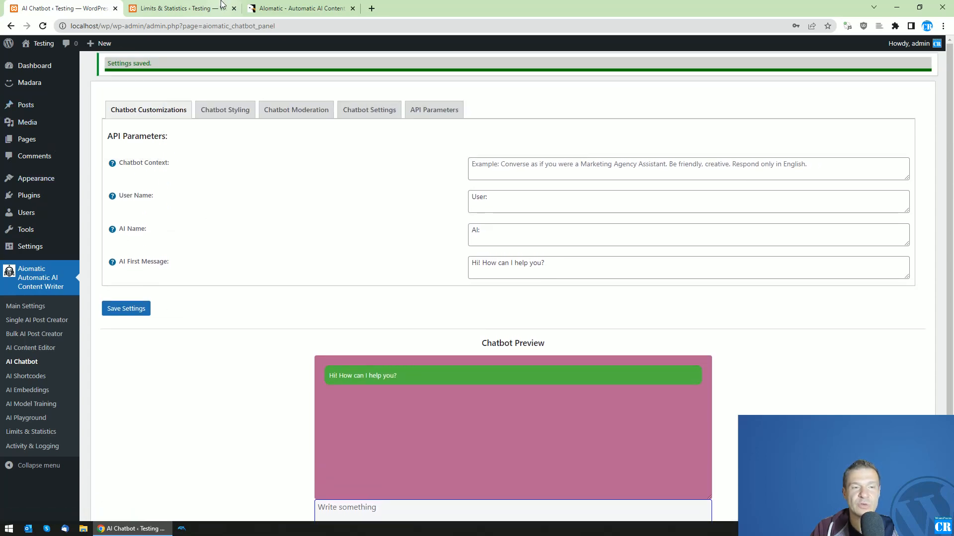
- Close the Limits & Statistics page and look over the AIomatic item page on CodeCanyon before returning to the AI Chatbot settings
left_click(234, 8)
left_click(203, 3)
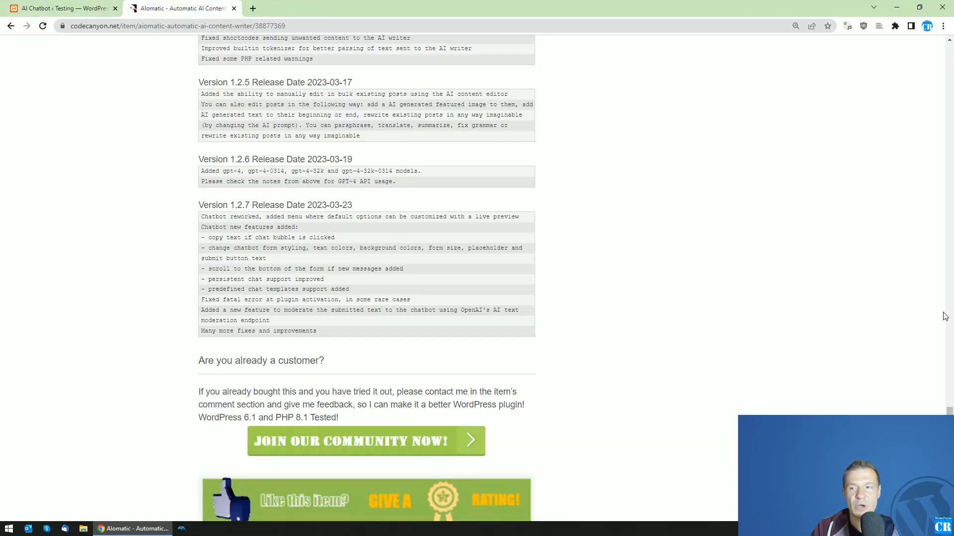
left_click_drag(948, 417, 946, 59)
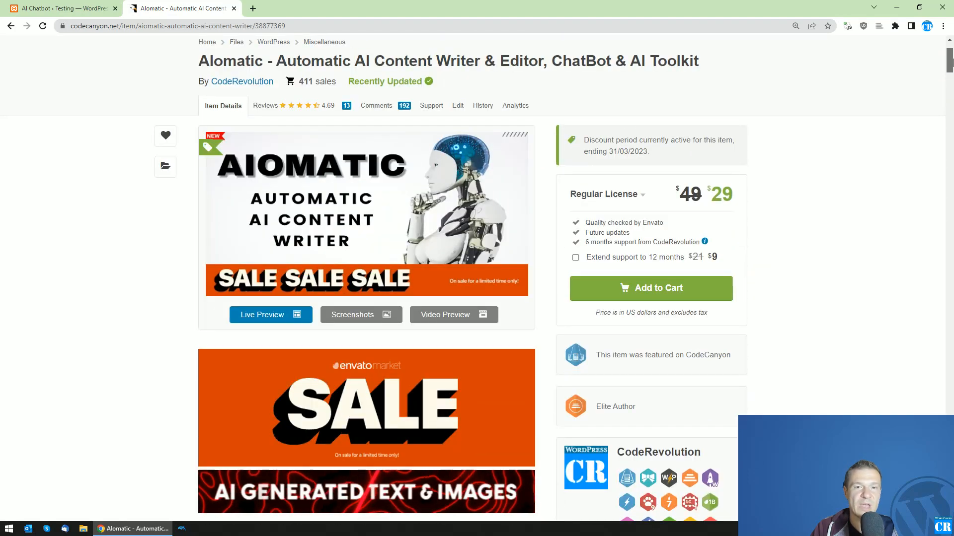
left_click(59, 8)
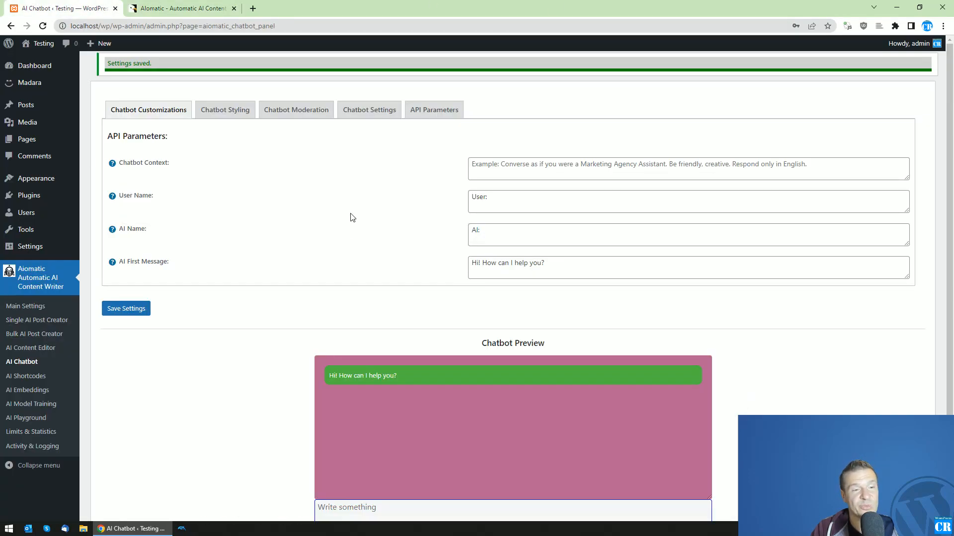